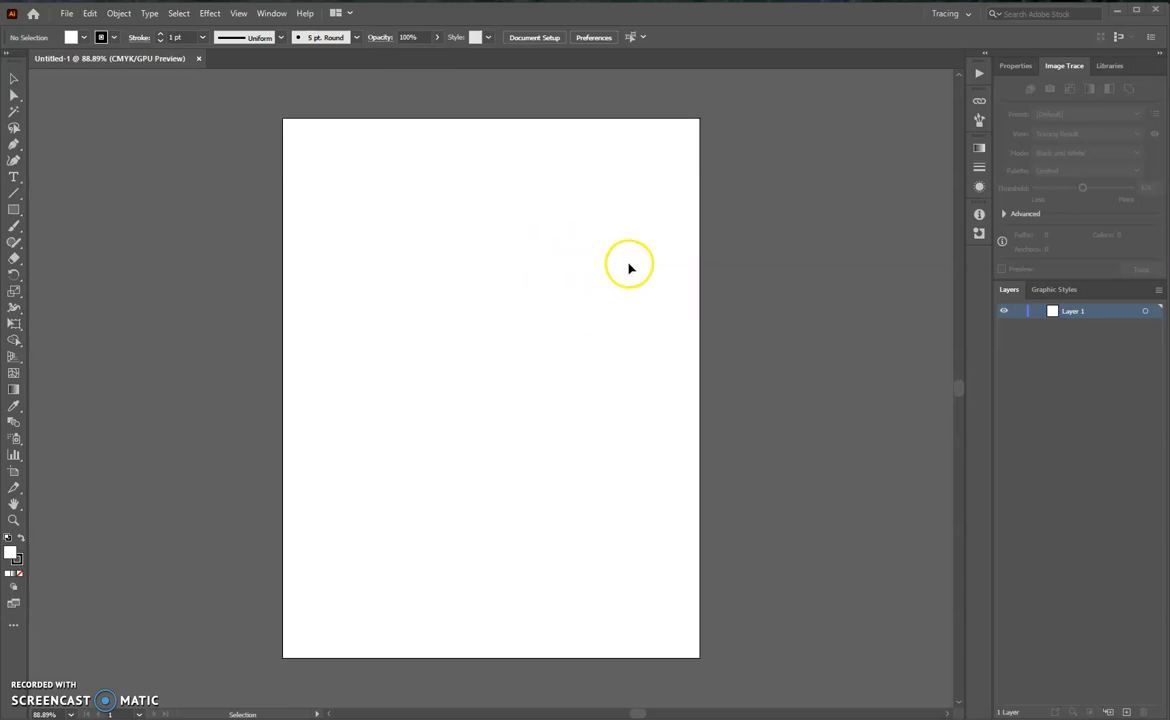
# - Switch to the Painting workspace and place the winter photo flatten.jpg over the artboard
pyautogui.click(942, 20)
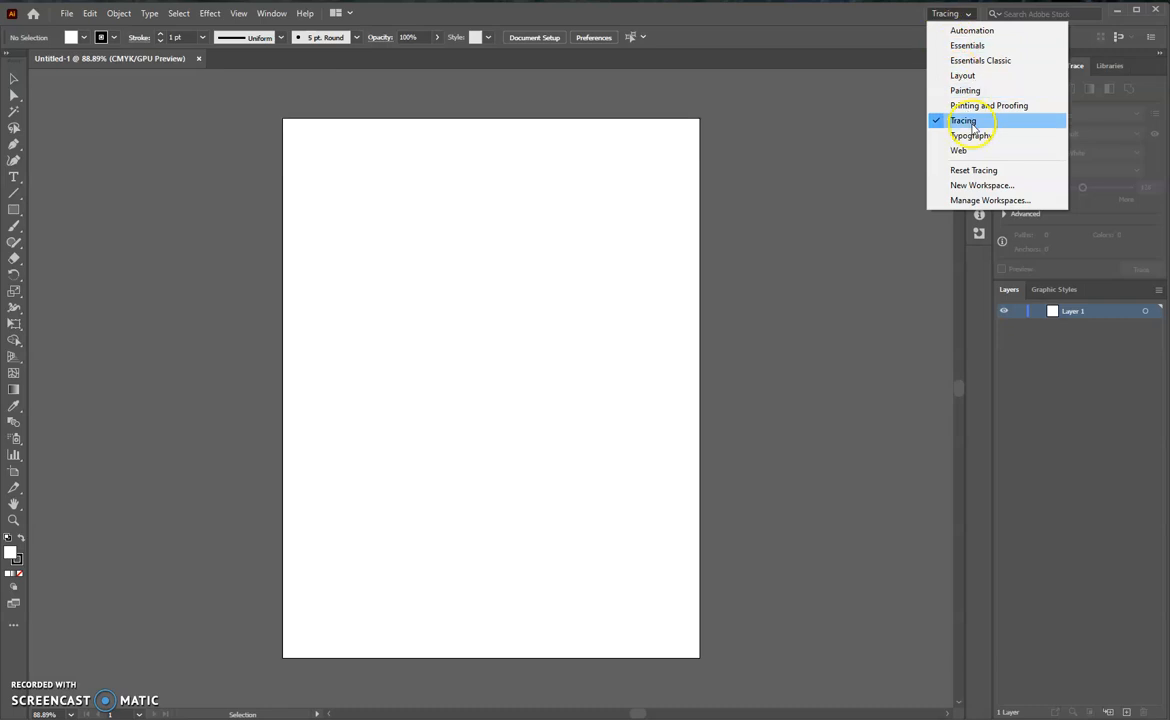
pyautogui.click(964, 90)
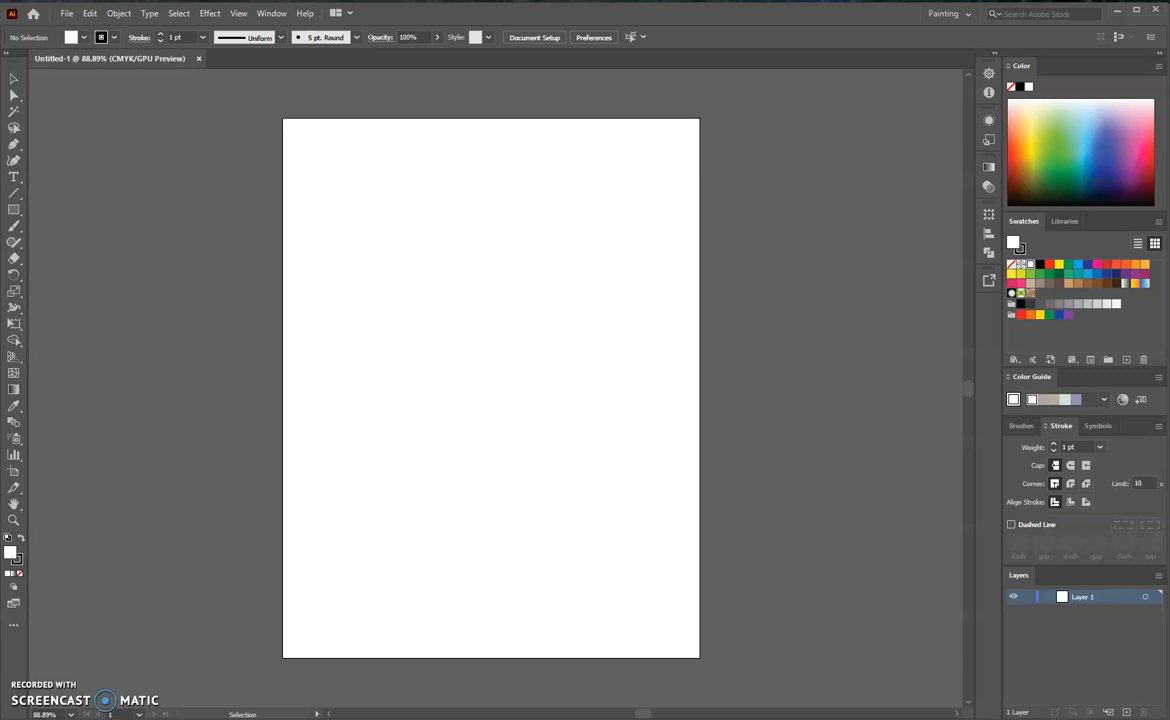
pyautogui.moveTo(1040, 399); pyautogui.dragTo(479, 352)
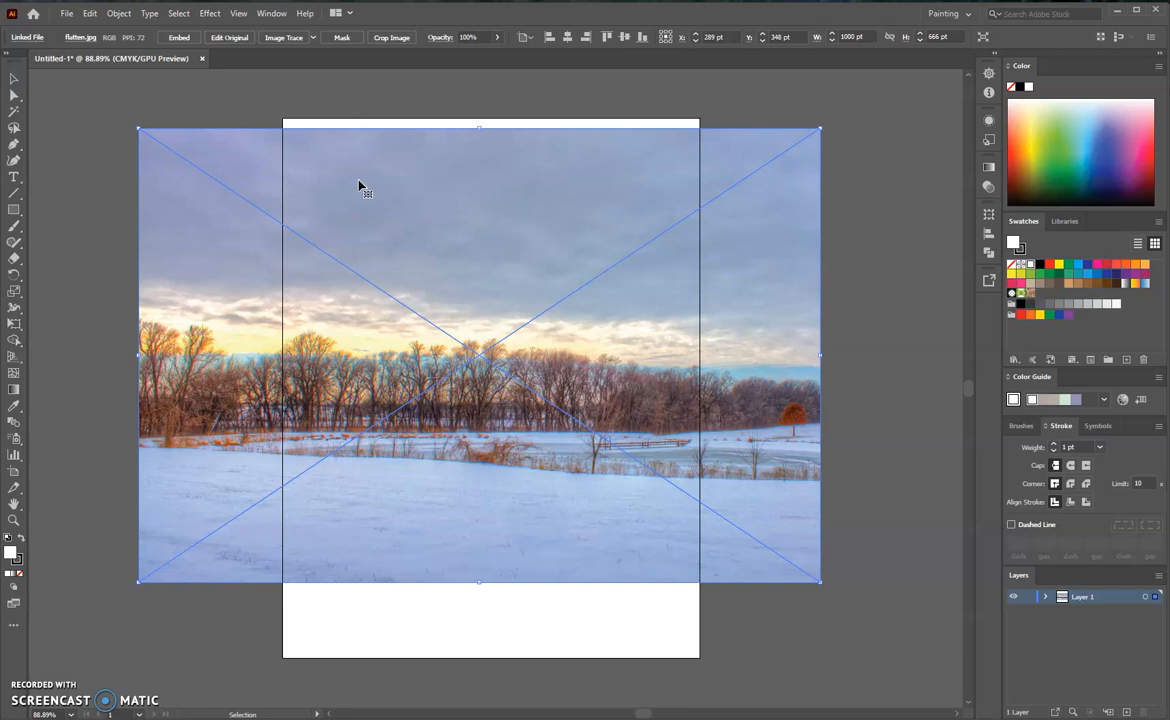
# - Image-trace the placed photo with the High Fidelity Photo preset and expand the tracing into vector shapes
pyautogui.click(314, 37)
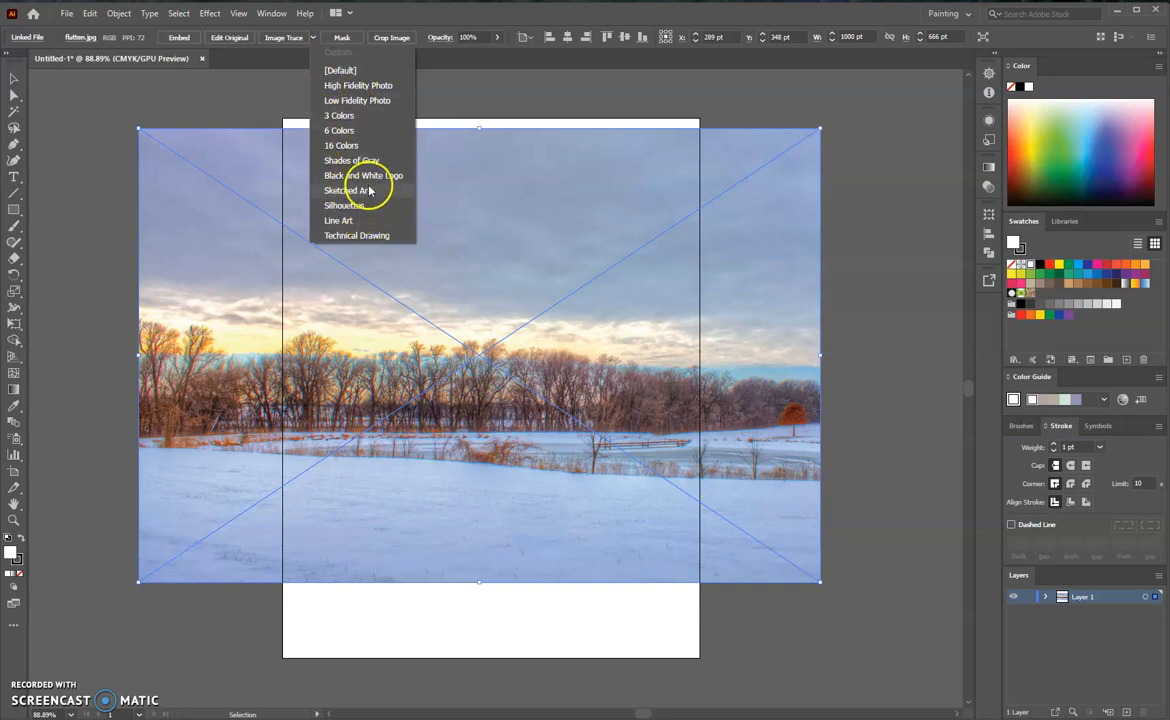
pyautogui.click(383, 88)
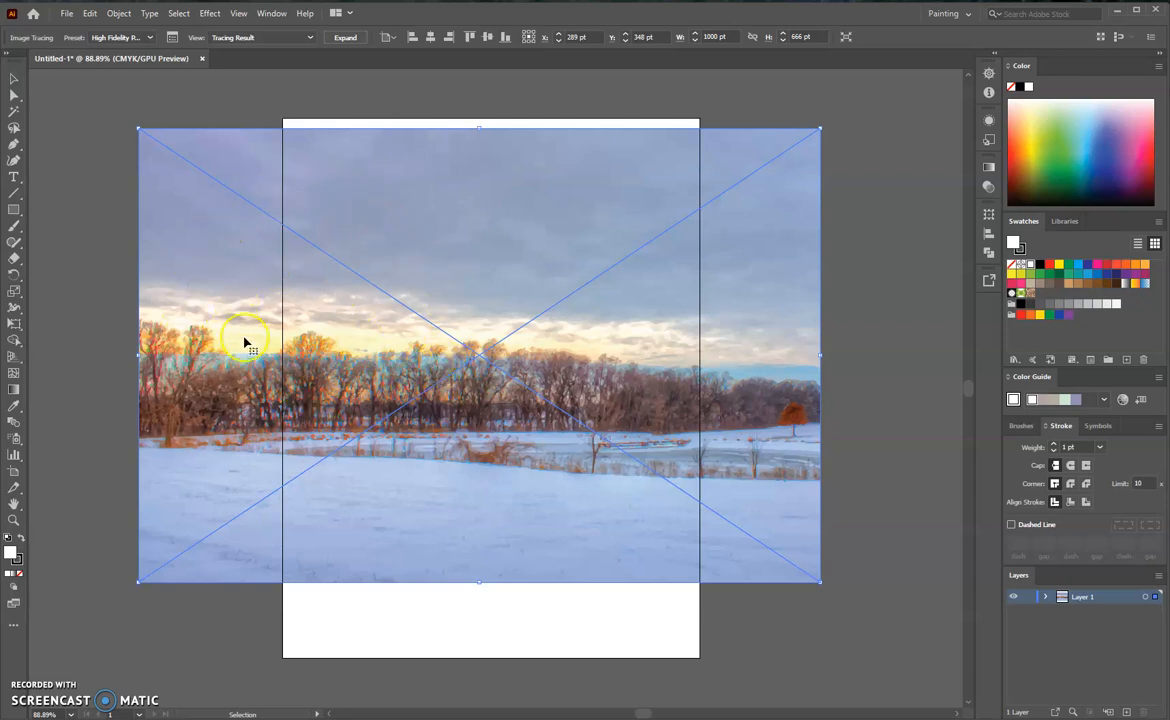
pyautogui.click(346, 38)
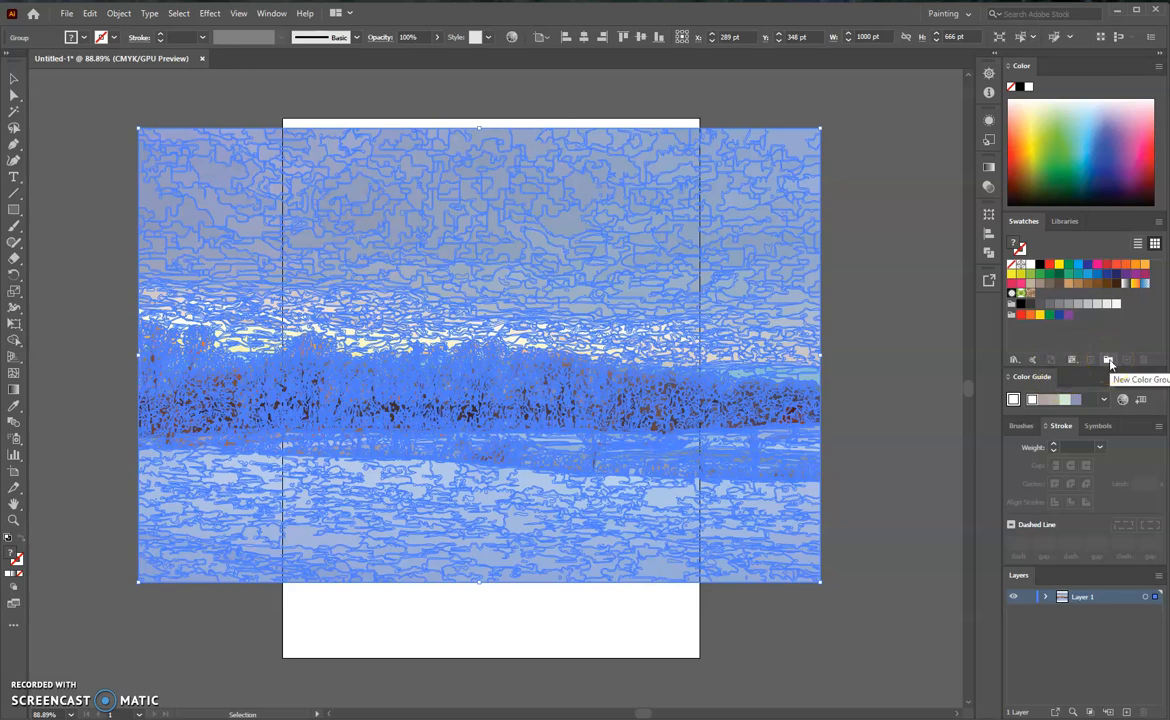
# - Create a color group named "winter" from the selected artwork, with Convert Process to Global enabled
pyautogui.click(1108, 360)
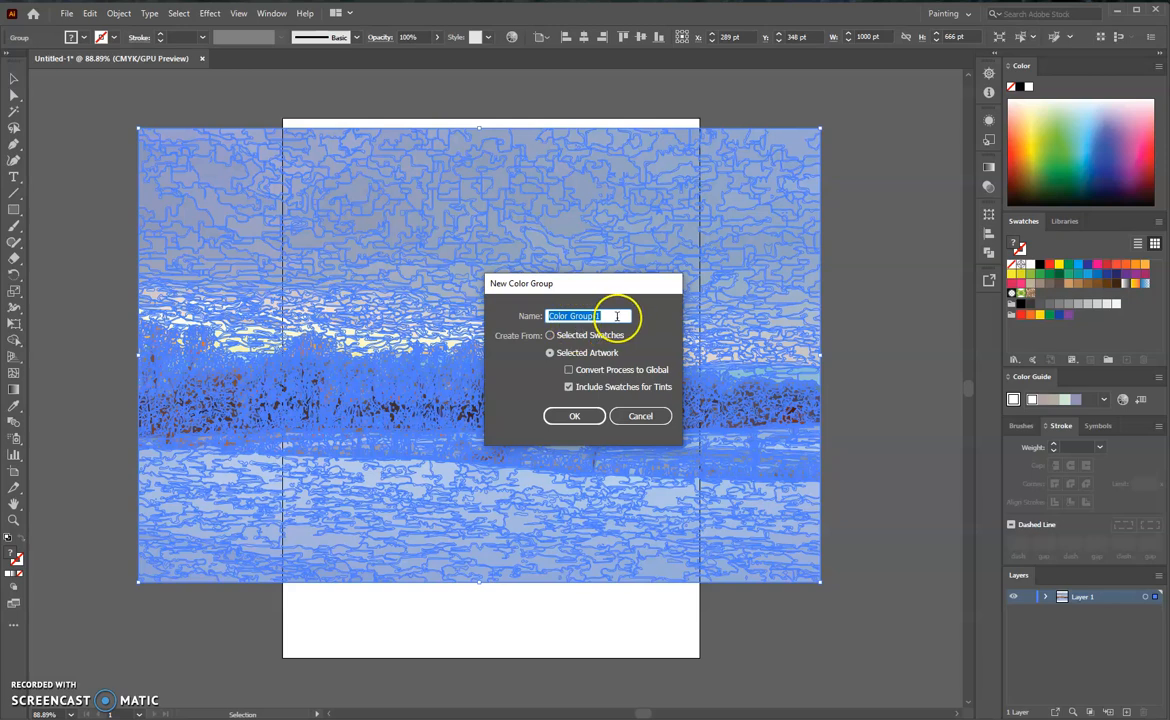
pyautogui.write('W')
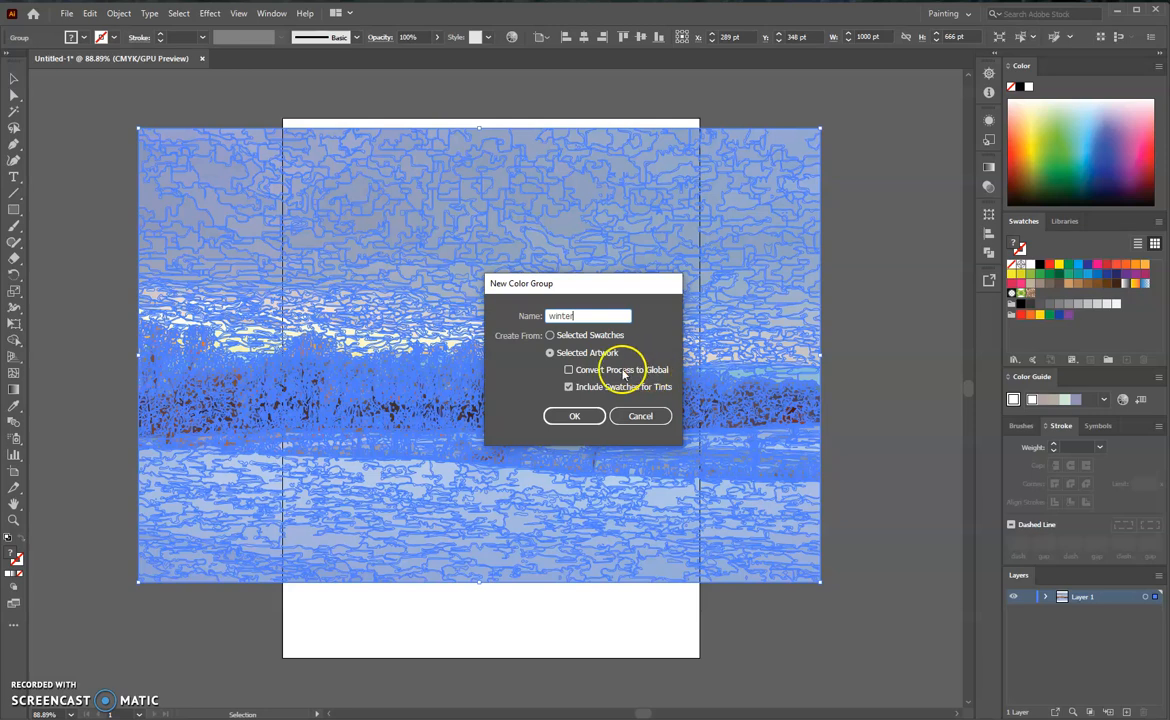
pyautogui.click(568, 370)
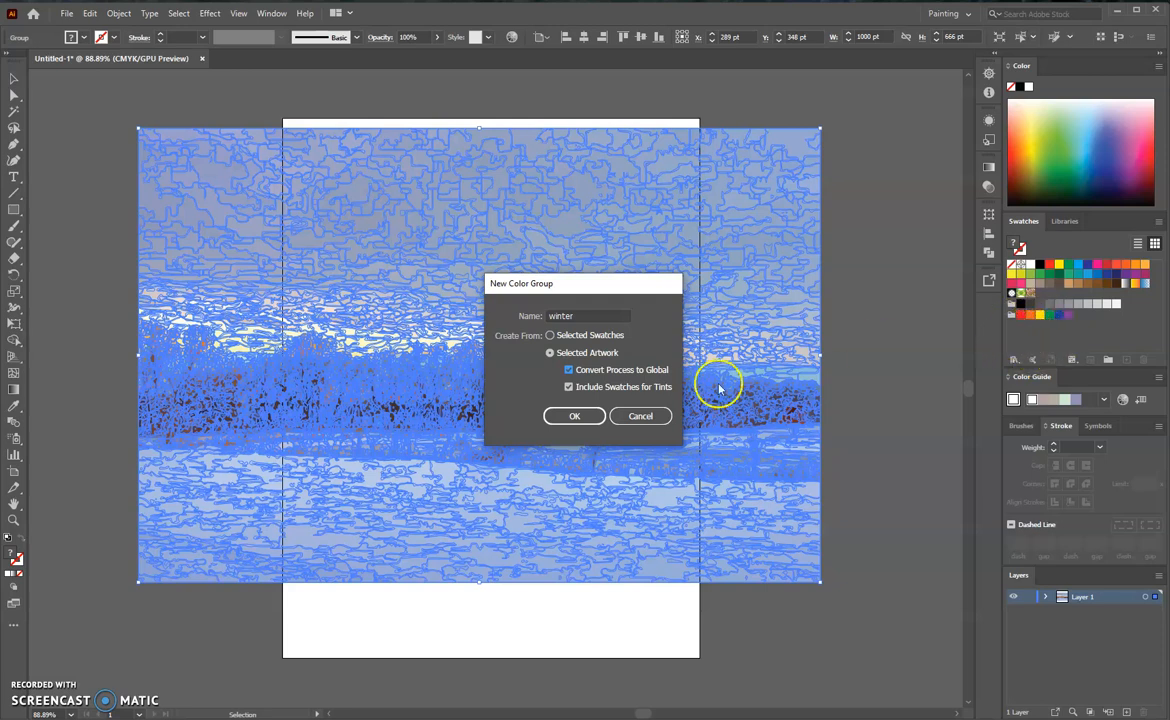
pyautogui.click(565, 417)
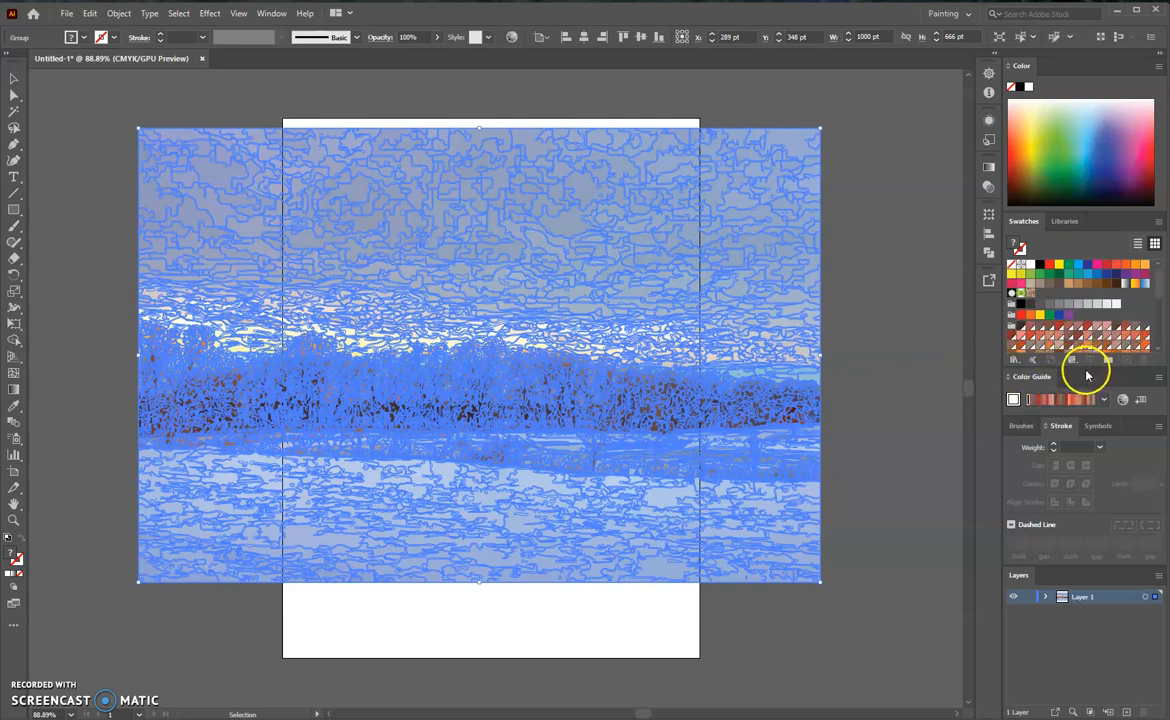
# - Float the Swatches beside the artwork and enlarge the area to fit the whole new color group
pyautogui.moveTo(1085, 368); pyautogui.dragTo(1080, 442)
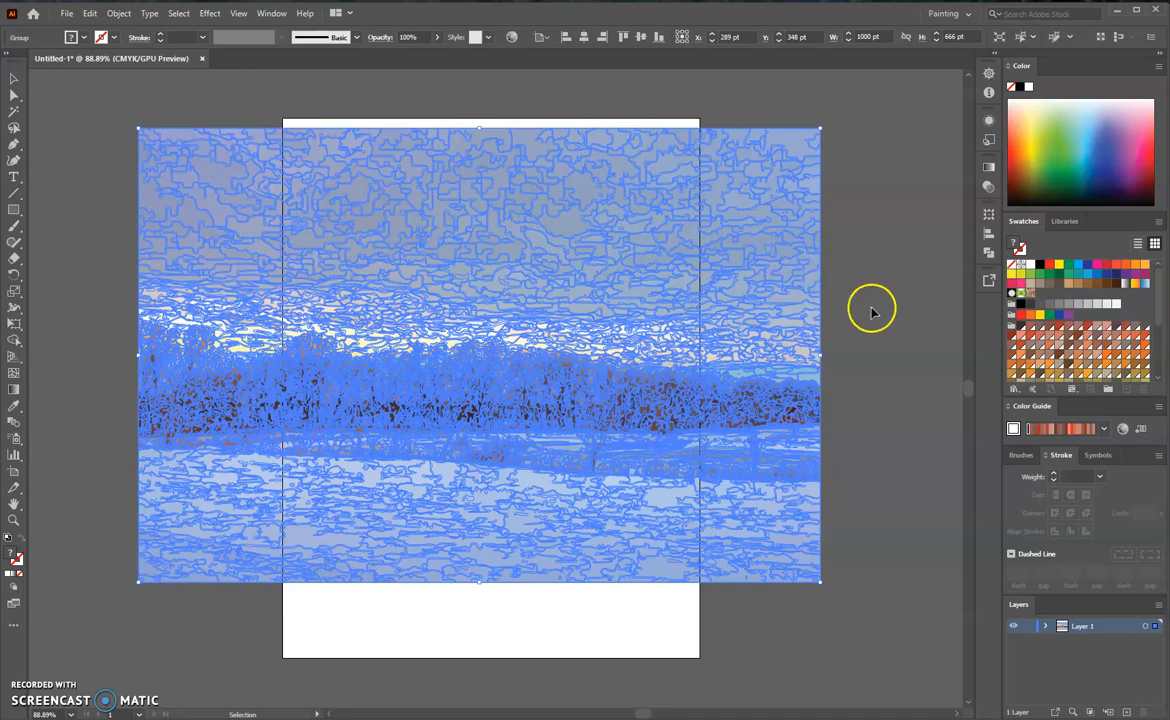
pyautogui.moveTo(932, 295); pyautogui.dragTo(812, 303)
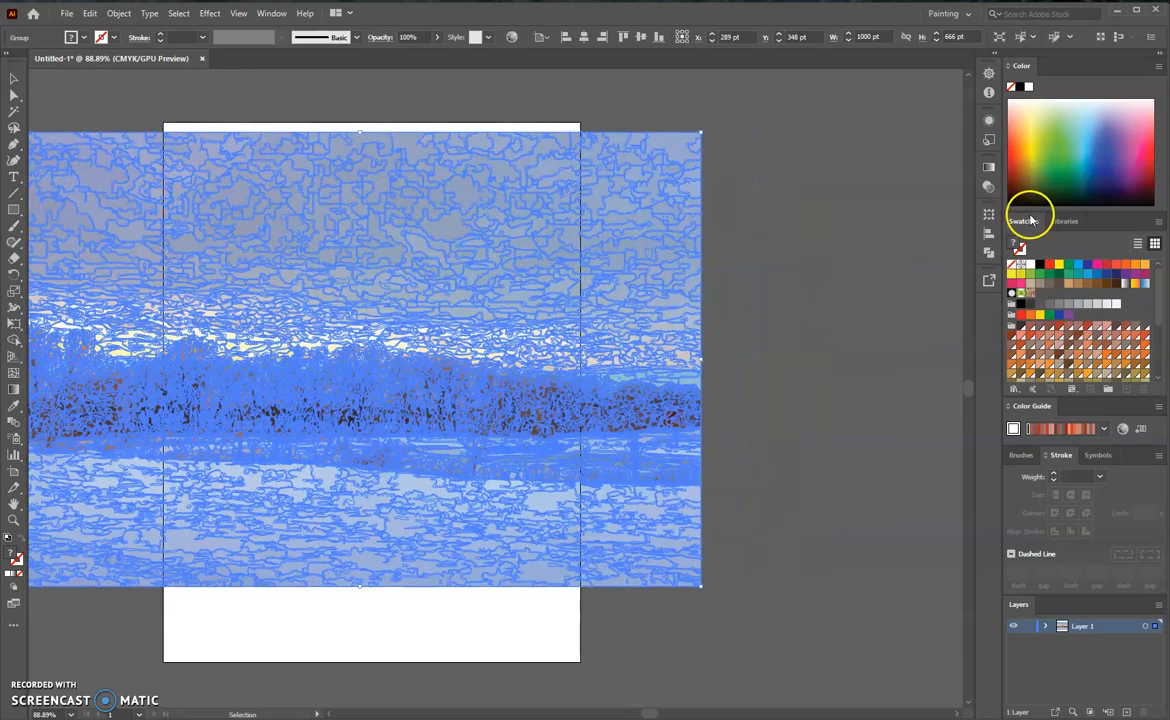
pyautogui.moveTo(1024, 221); pyautogui.dragTo(777, 142)
pyautogui.moveTo(843, 266); pyautogui.dragTo(848, 528)
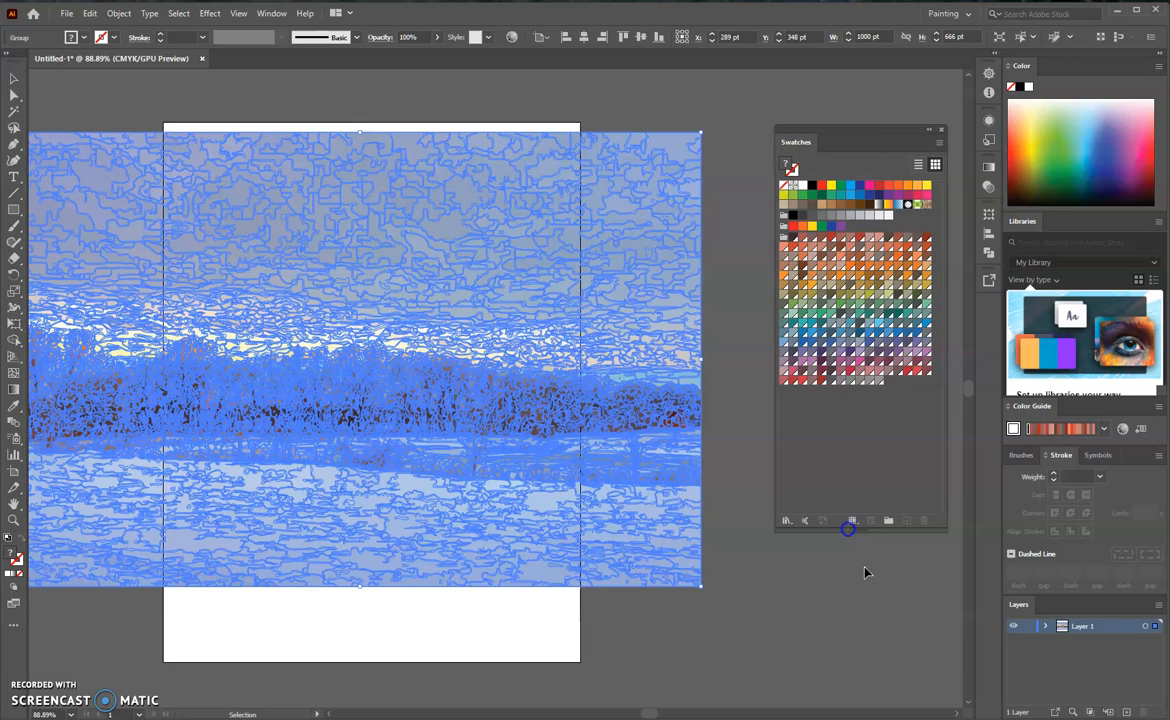
# - Deselect the artwork and highlight the "winter" color group to examine its swatches
pyautogui.click(743, 325)
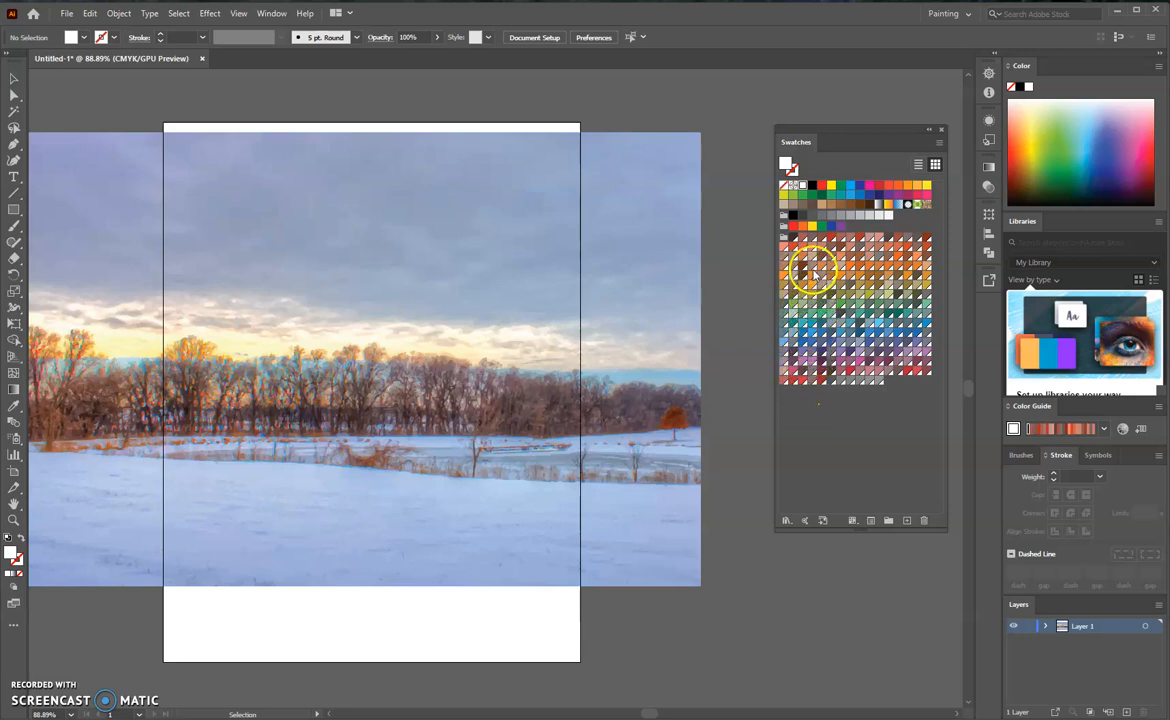
pyautogui.click(784, 238)
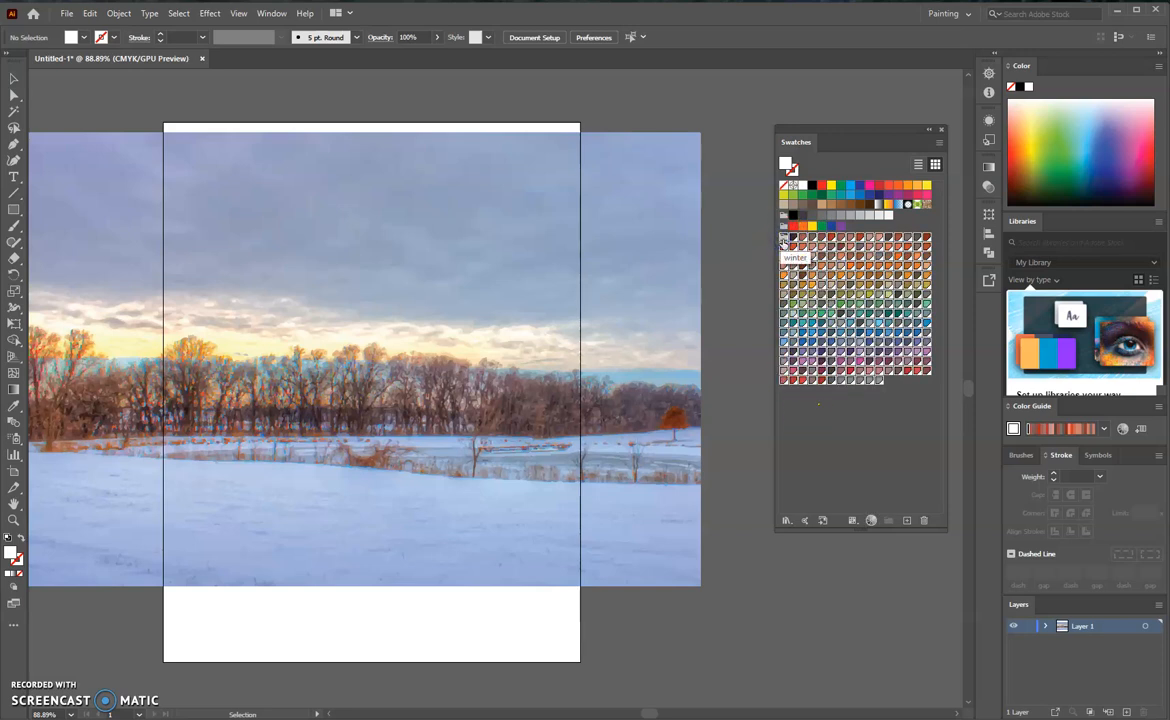
pyautogui.click(808, 428)
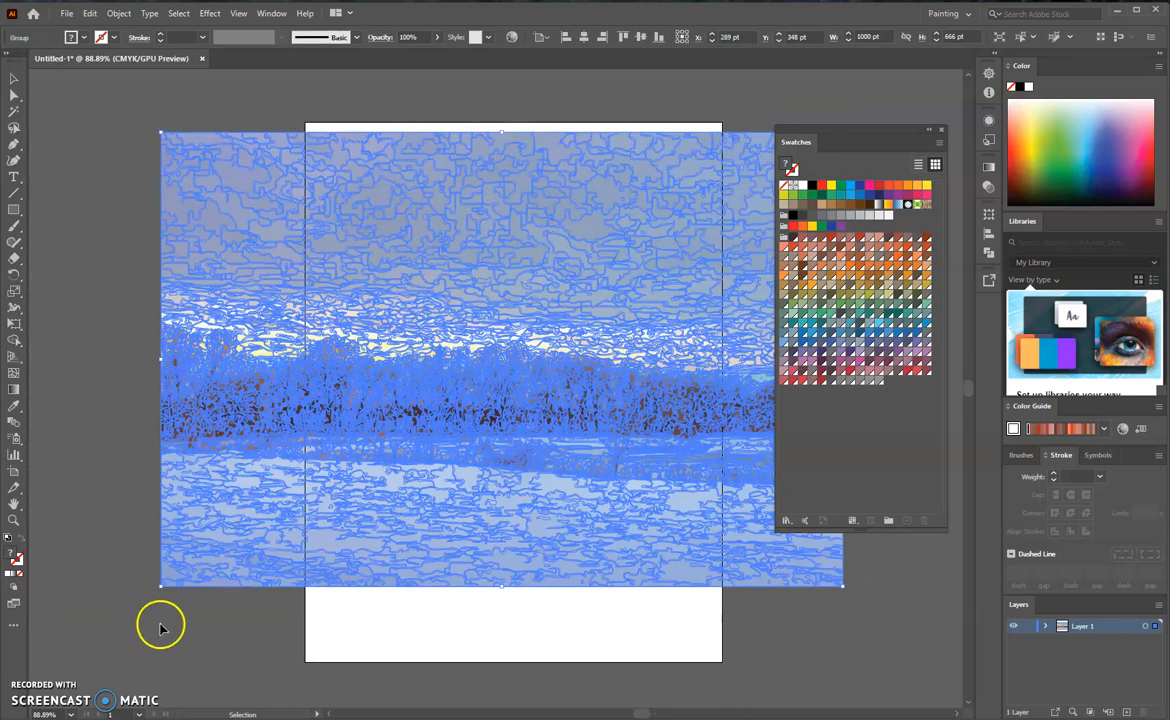
# - Replace the expanded artwork with a fresh copy of flatten.jpg, positioned at X 183 pt, Y 358 pt
pyautogui.press('Delete')
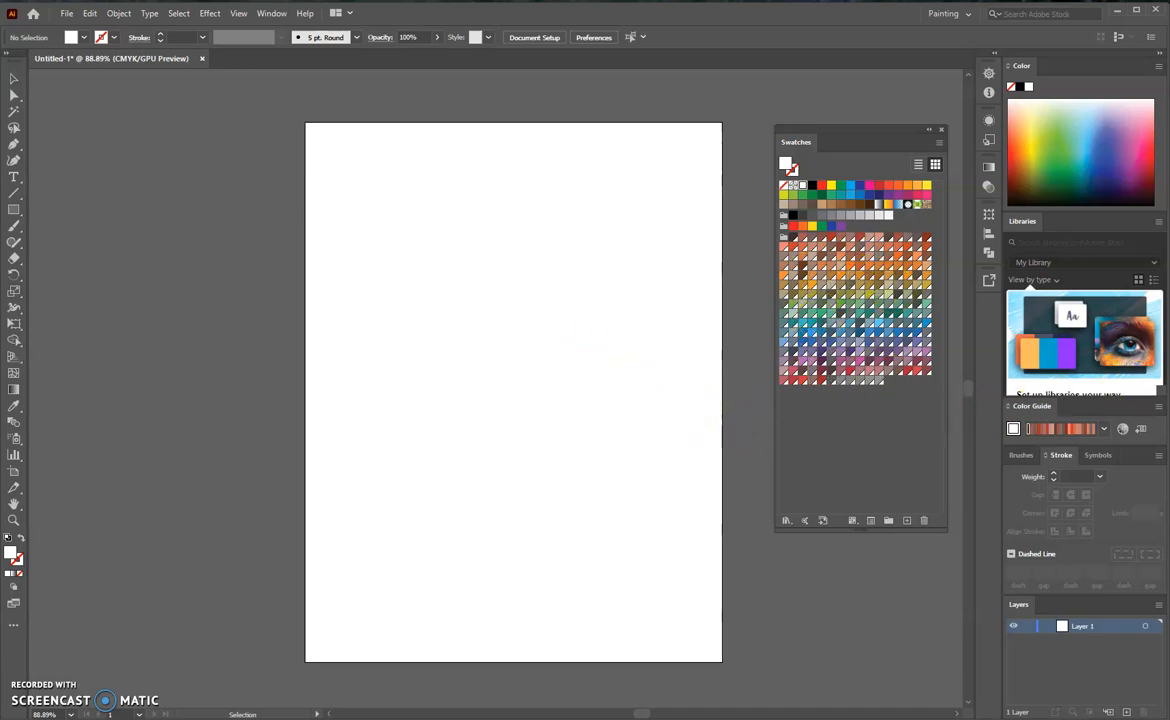
pyautogui.moveTo(760, 350); pyautogui.dragTo(501, 374)
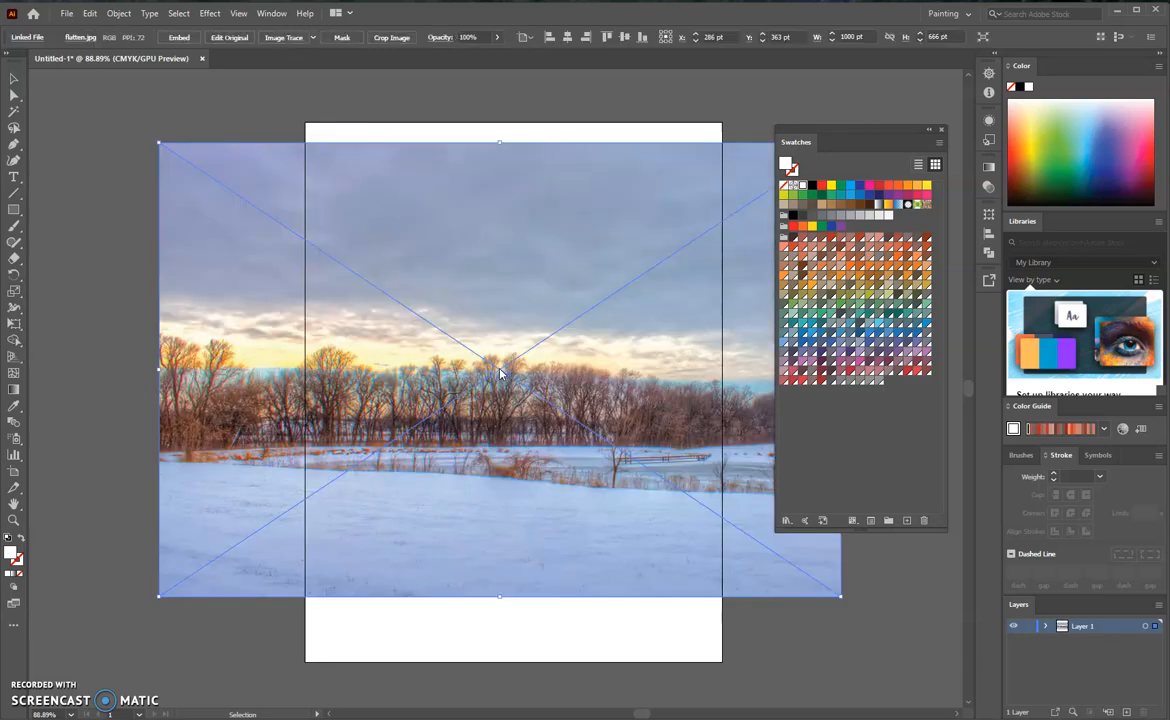
pyautogui.moveTo(501, 374); pyautogui.dragTo(429, 370)
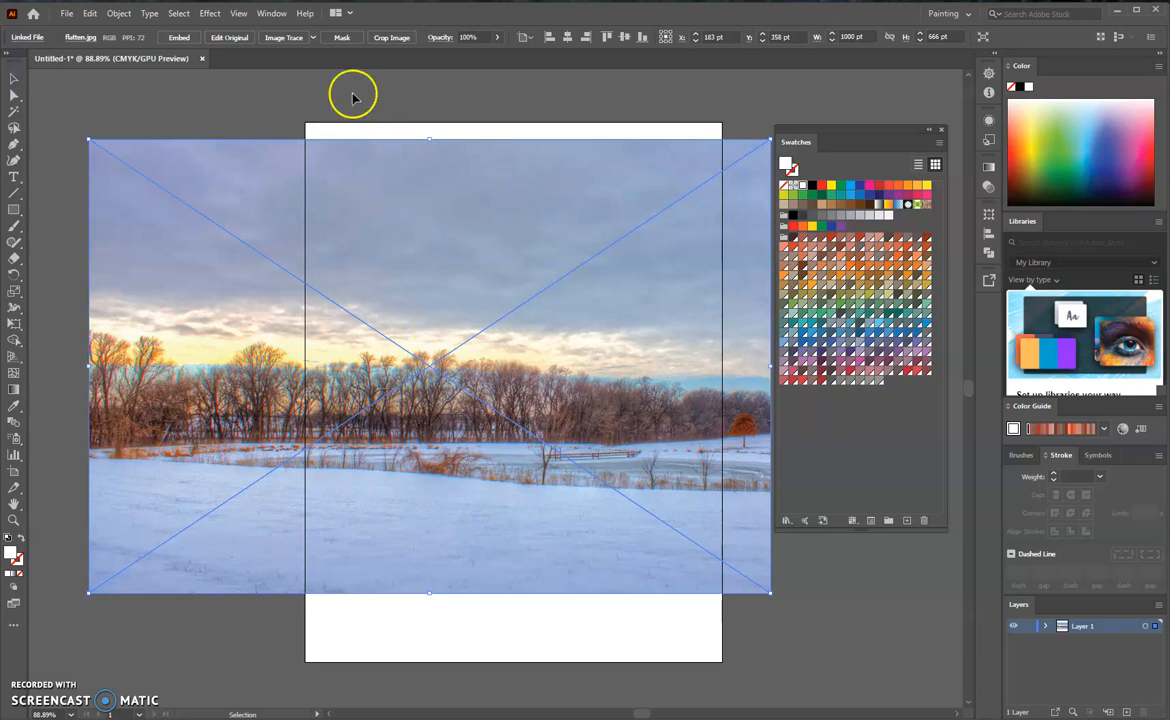
# - Image-trace the new photo copy with the 16 Colors preset and expand the result
pyautogui.click(312, 40)
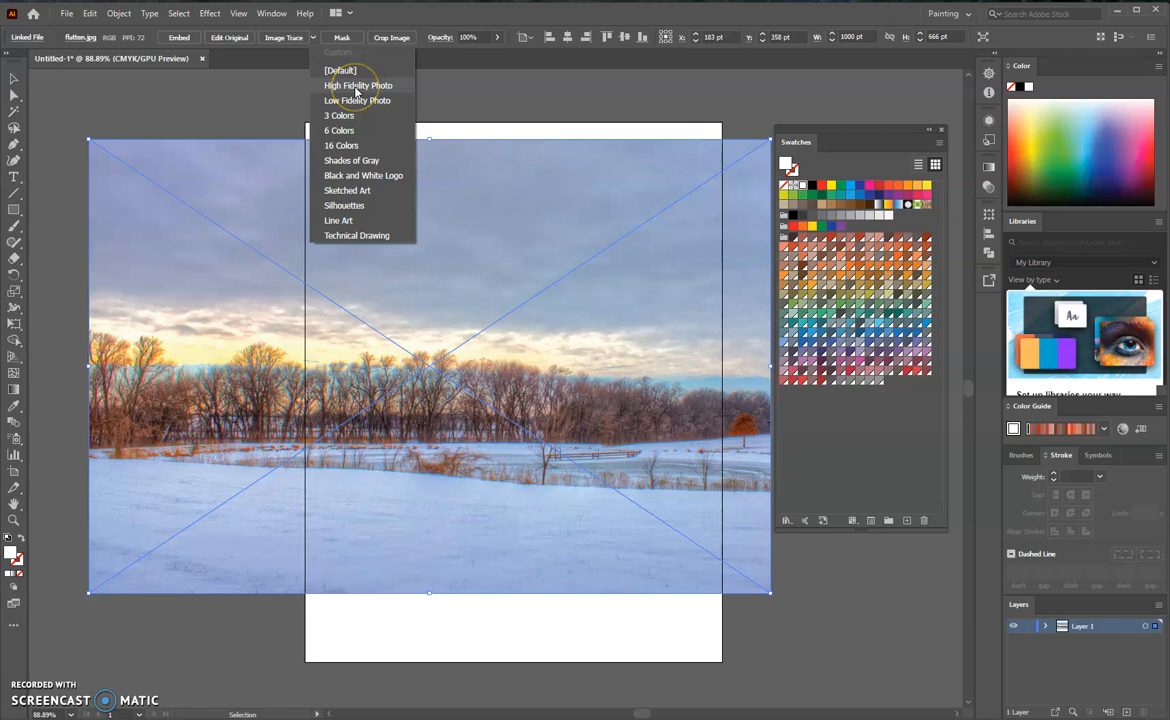
pyautogui.click(346, 148)
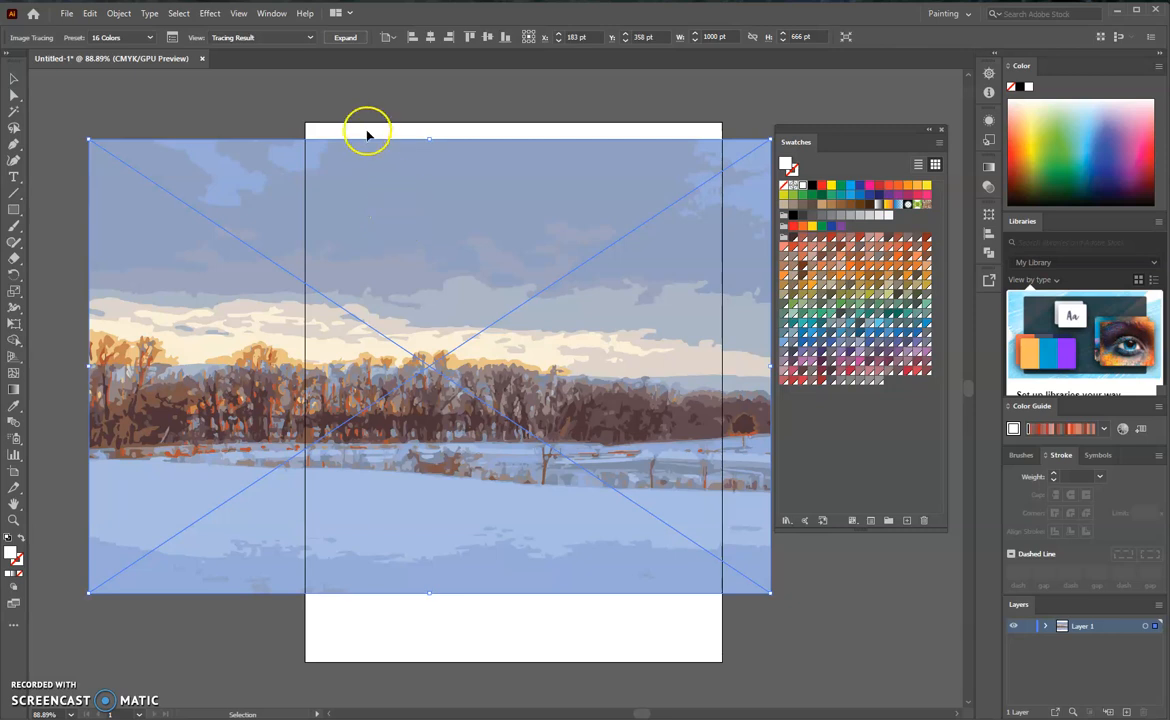
pyautogui.click(338, 37)
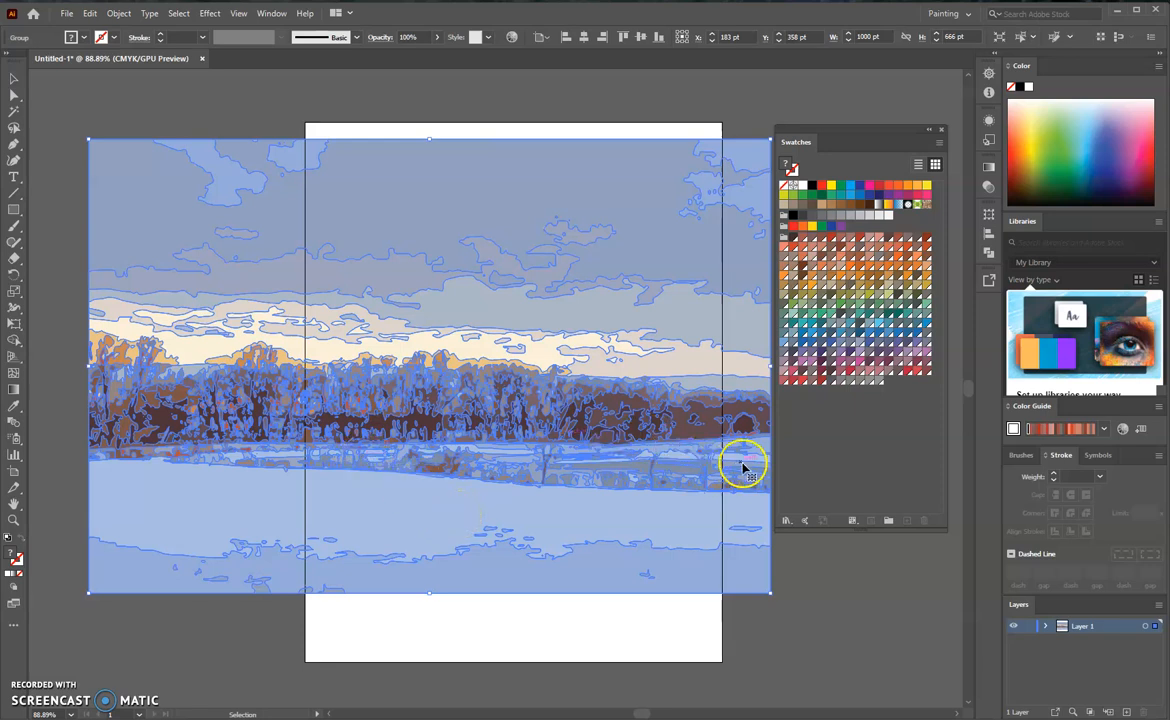
# - Create a global color group named "Winter 2" from the 16-color artwork, and delete the artwork from the artboard
pyautogui.click(888, 522)
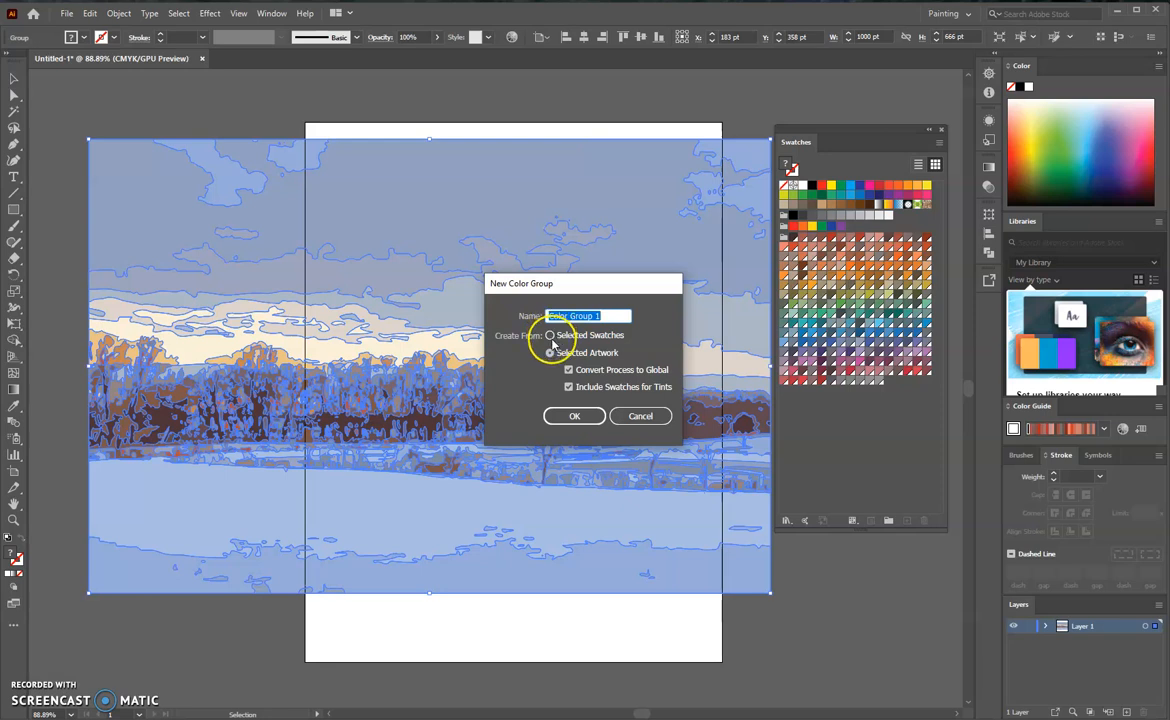
pyautogui.click(556, 348)
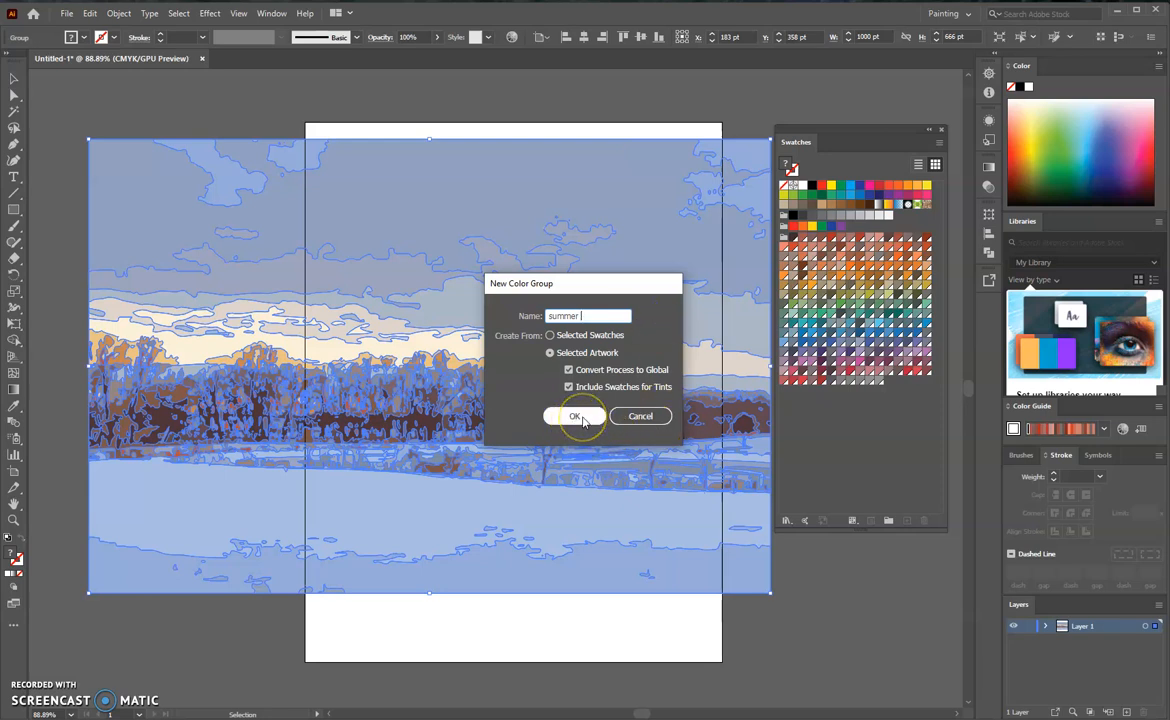
pyautogui.write('Winter 2')
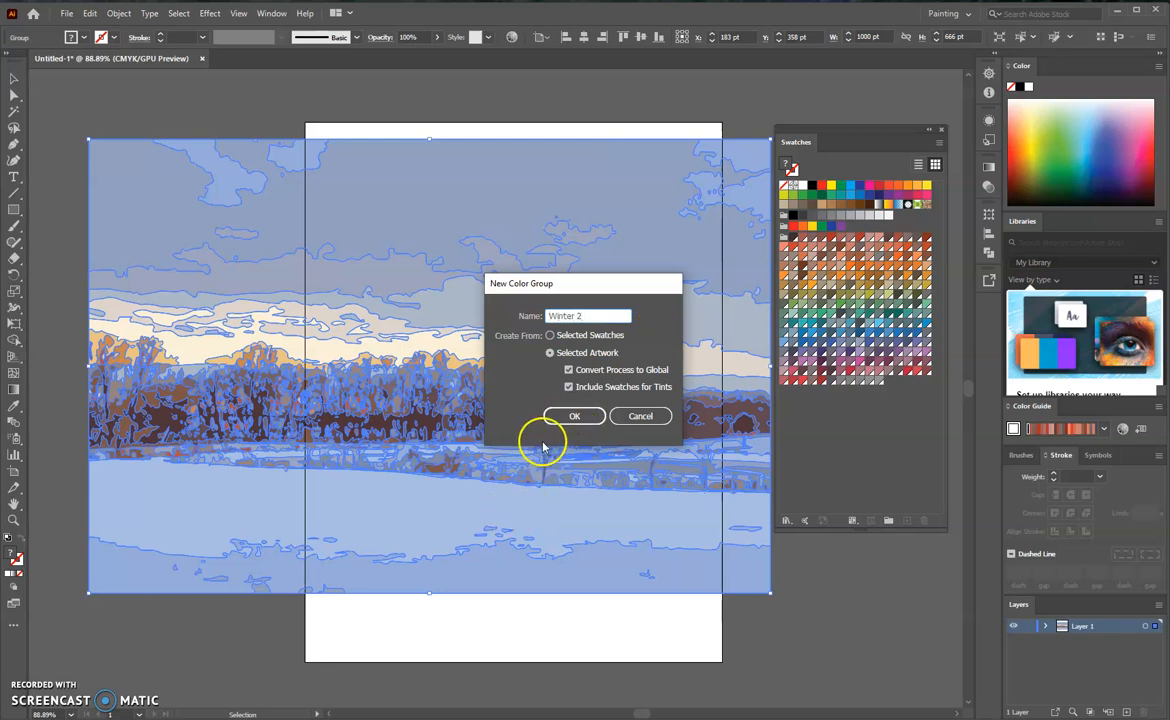
pyautogui.click(576, 417)
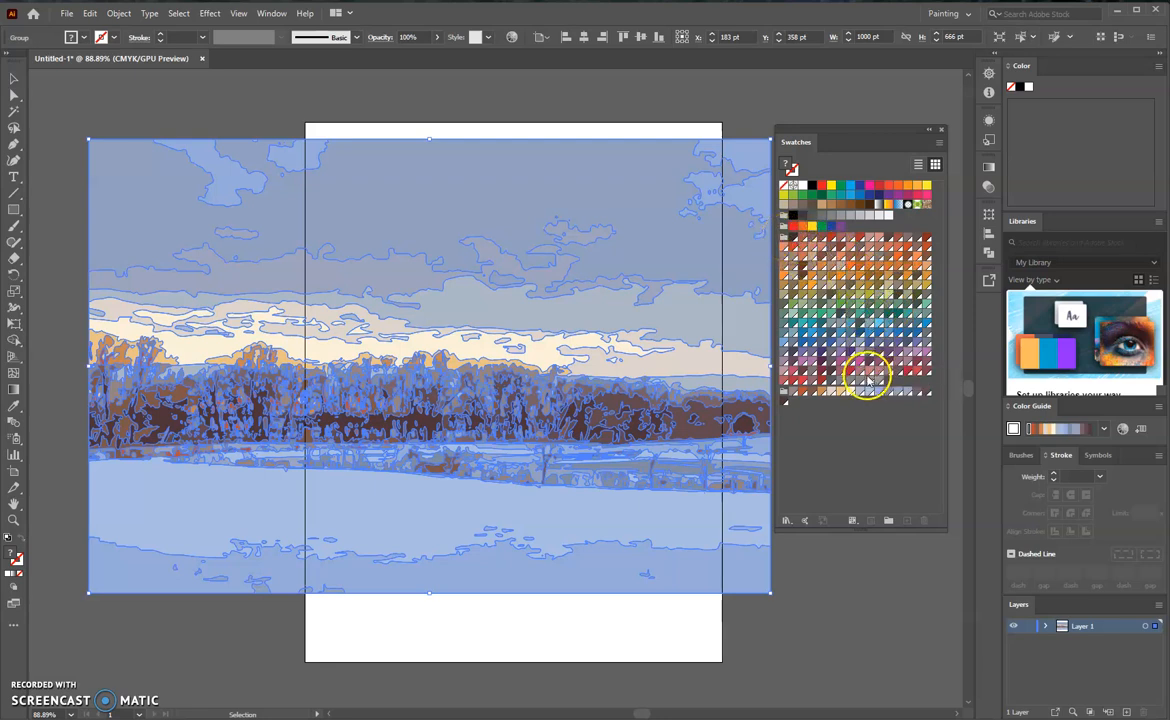
pyautogui.press('Delete')
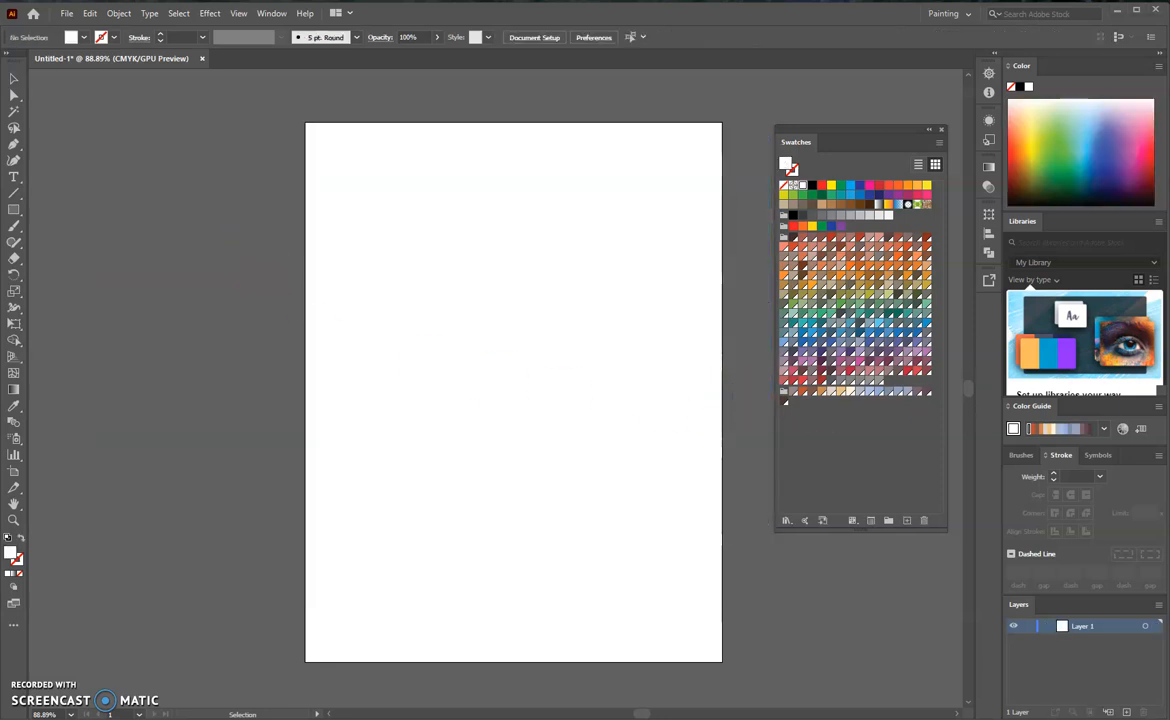
# - Place flatten.jpg over the artboard again and convert it to expanded vector shapes with the 3 Colors trace preset
pyautogui.click(481, 357)
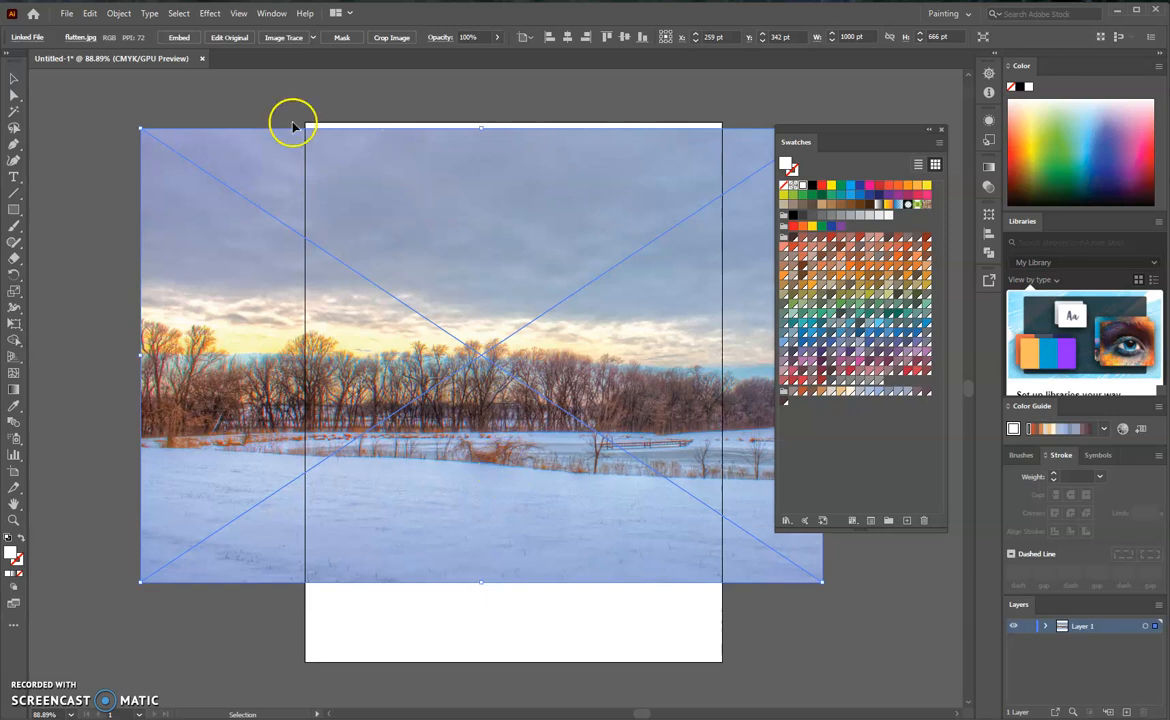
pyautogui.click(313, 39)
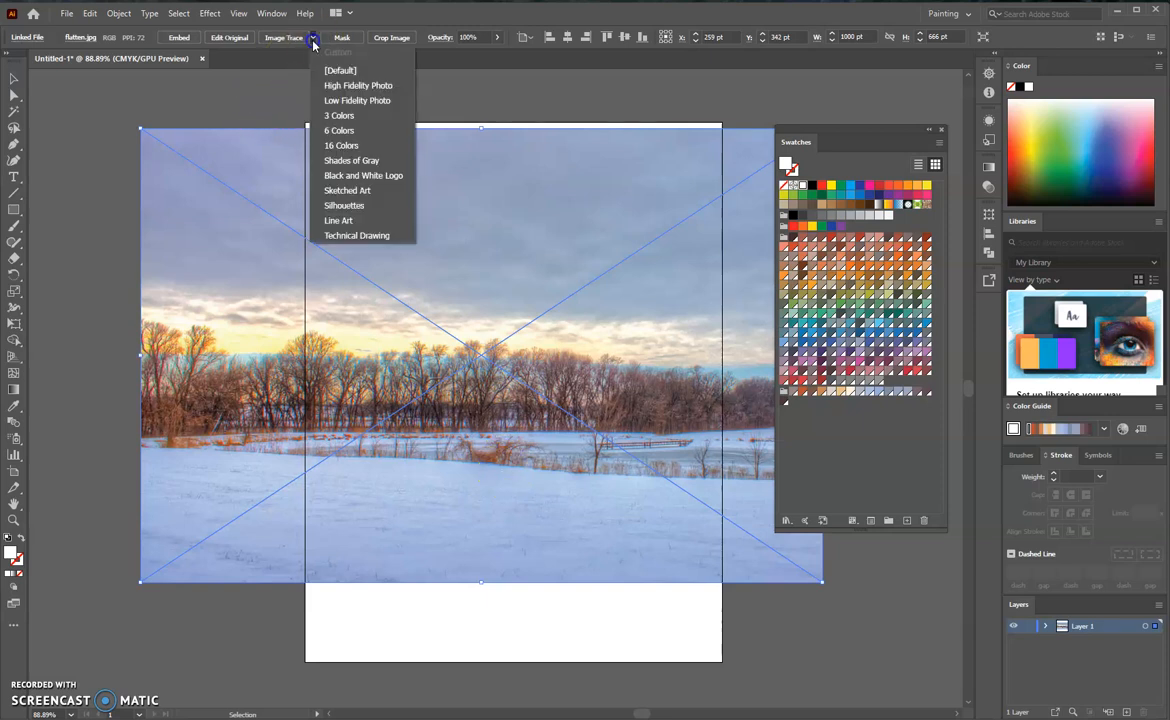
pyautogui.click(355, 117)
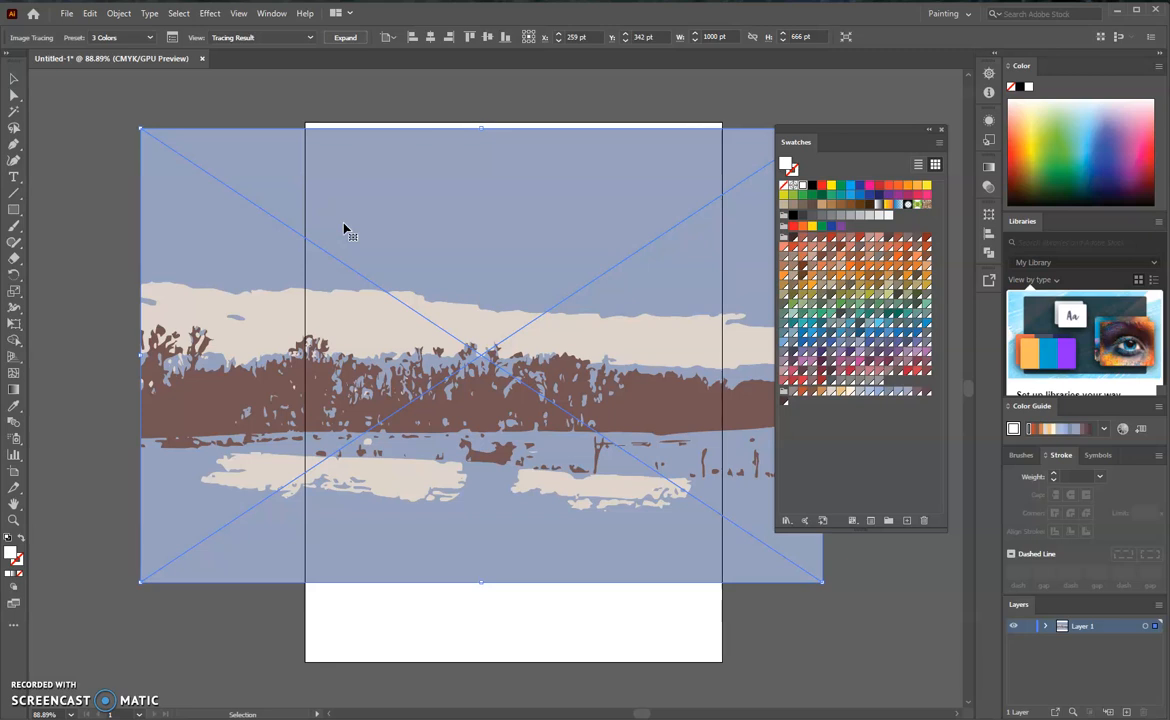
pyautogui.click(337, 37)
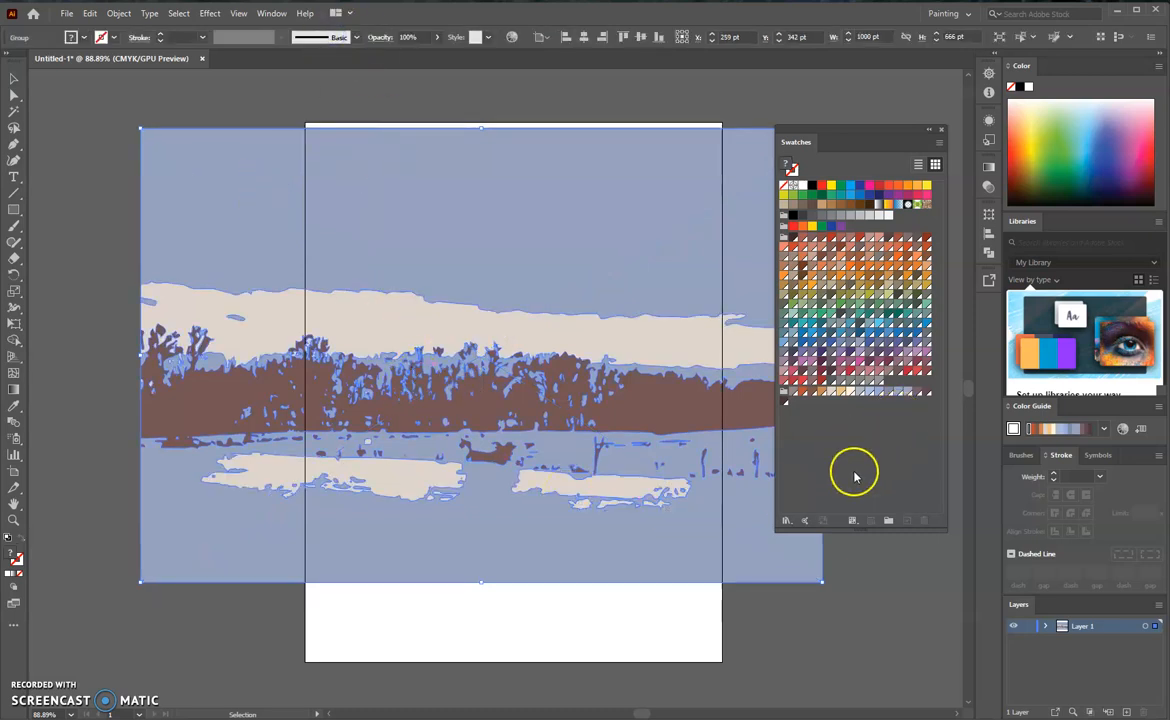
# - Create a global color group named "Winter 3" from the three-color artwork, and delete the artwork from the artboard
pyautogui.click(888, 521)
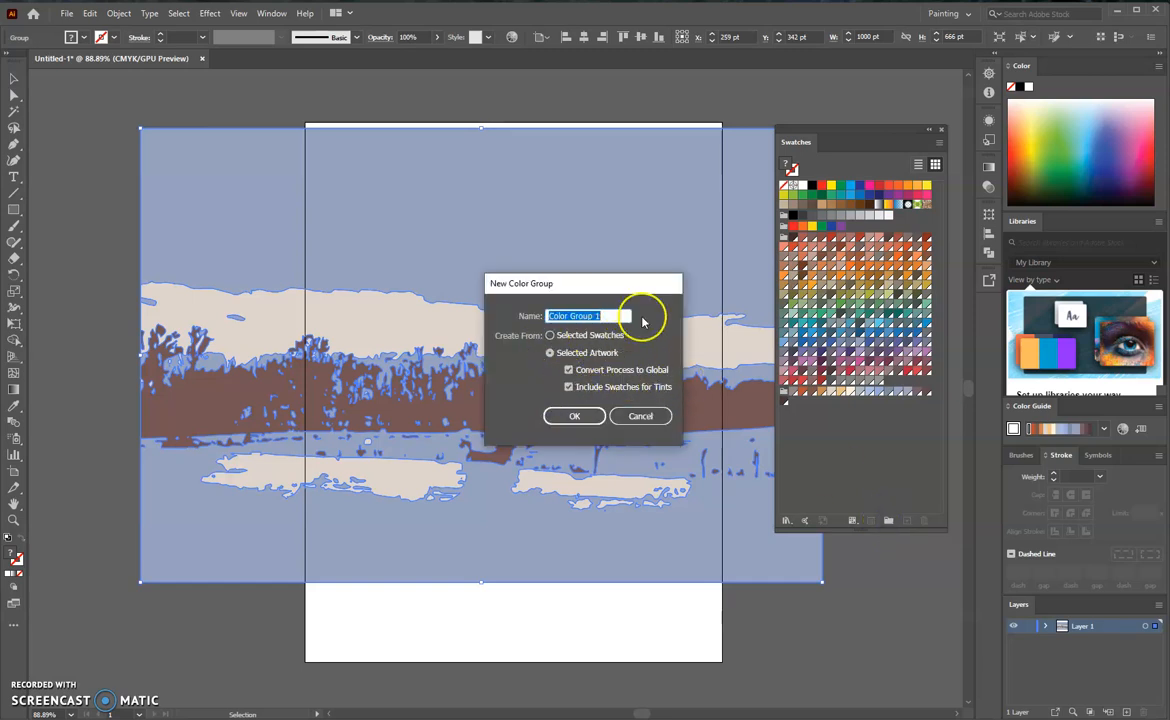
pyautogui.write('Winter 3')
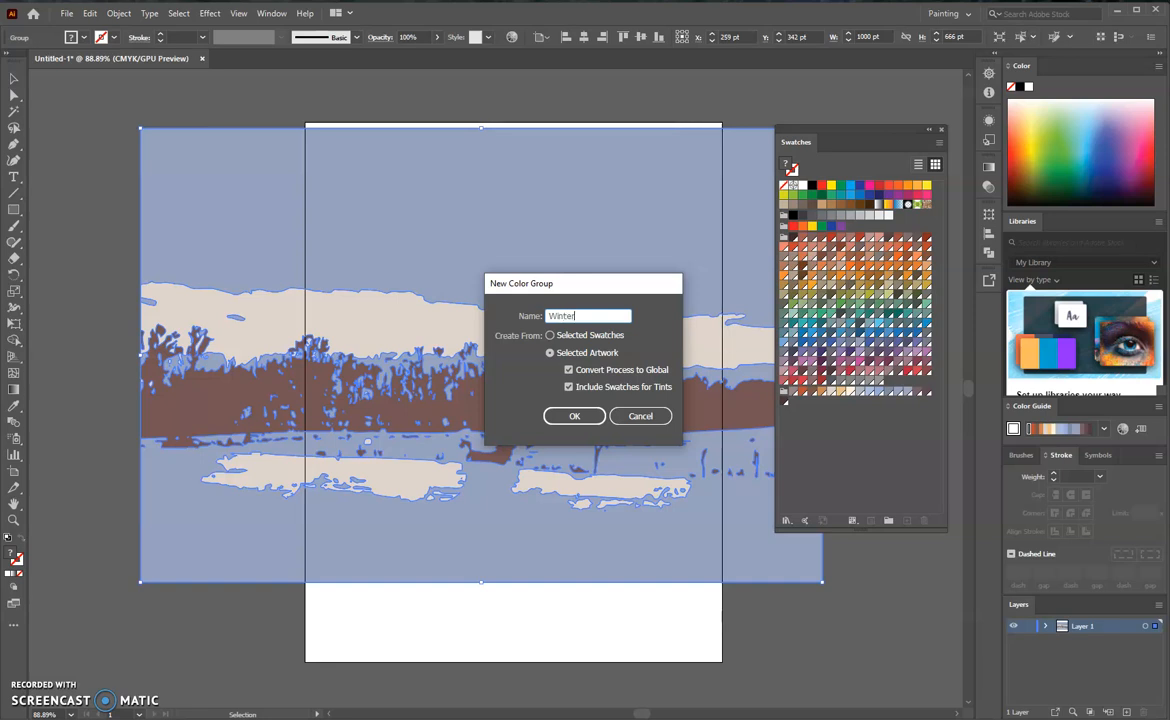
pyautogui.click(560, 414)
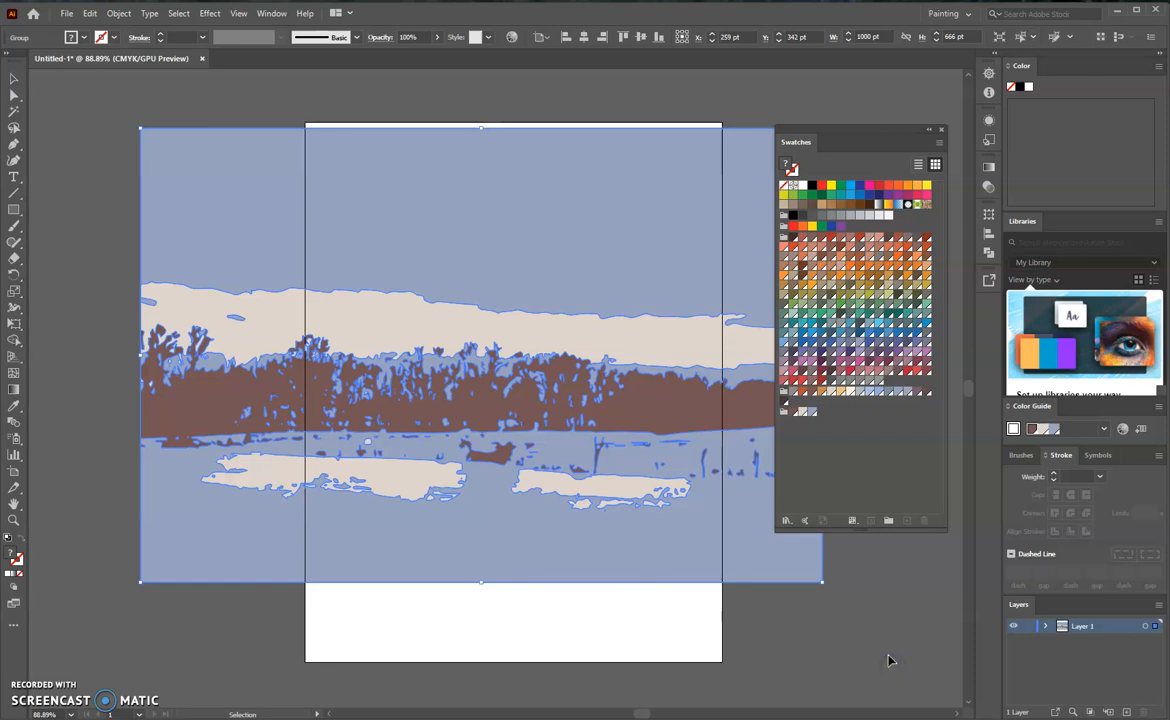
pyautogui.press('Delete')
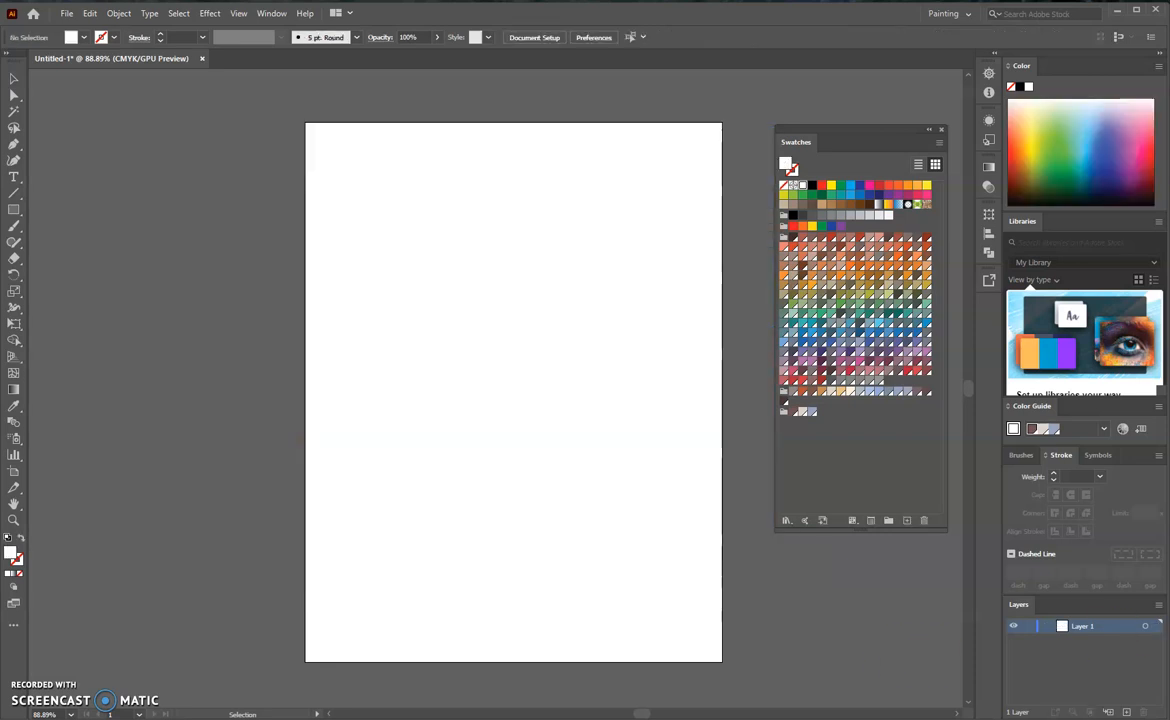
# - Place flatten.jpg over the artboard again and image-trace it with the 3 Colors preset
pyautogui.click(478, 396)
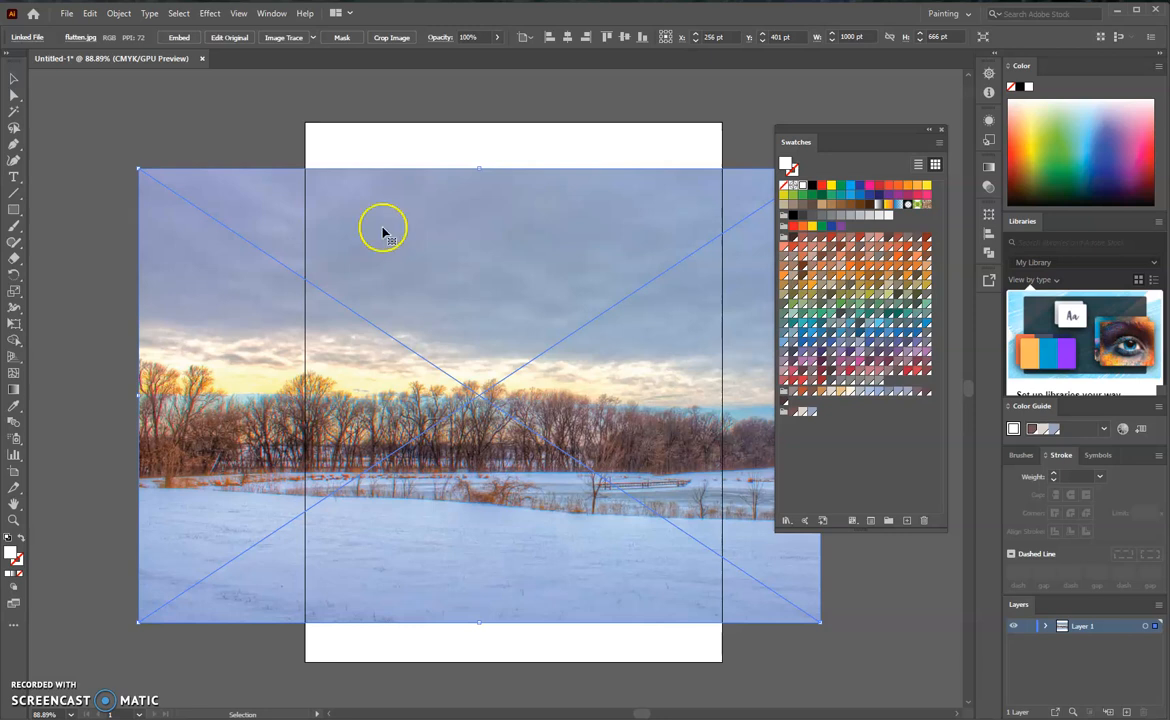
pyautogui.click(312, 37)
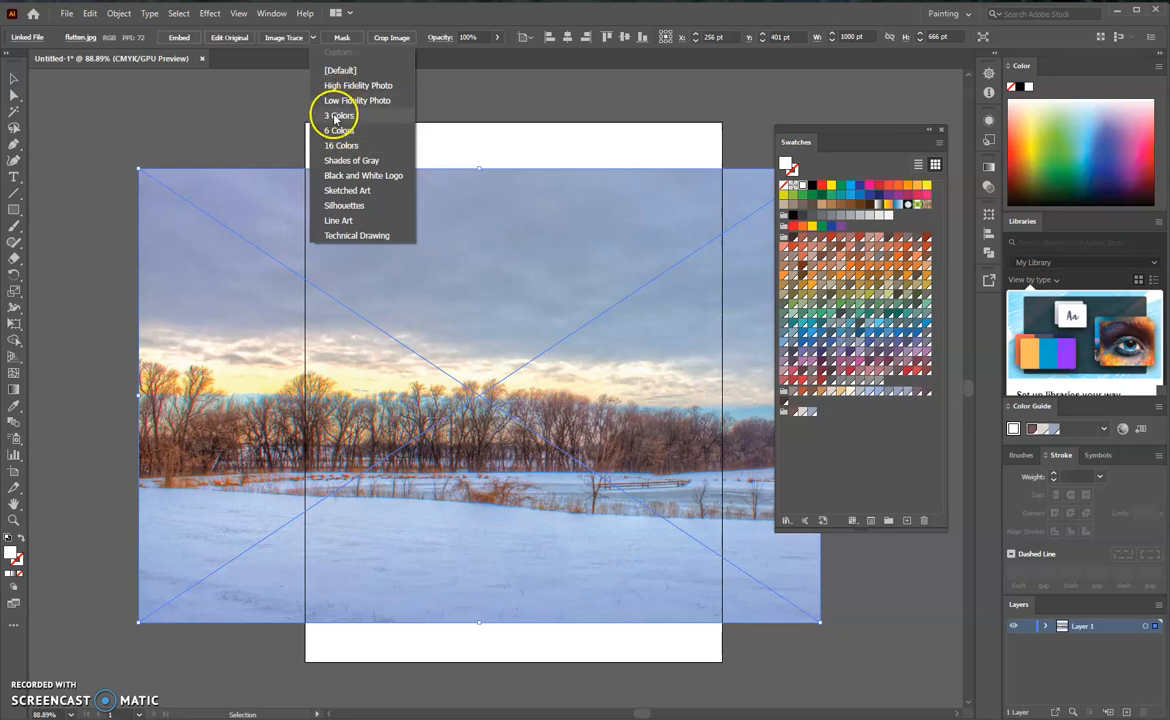
pyautogui.click(333, 116)
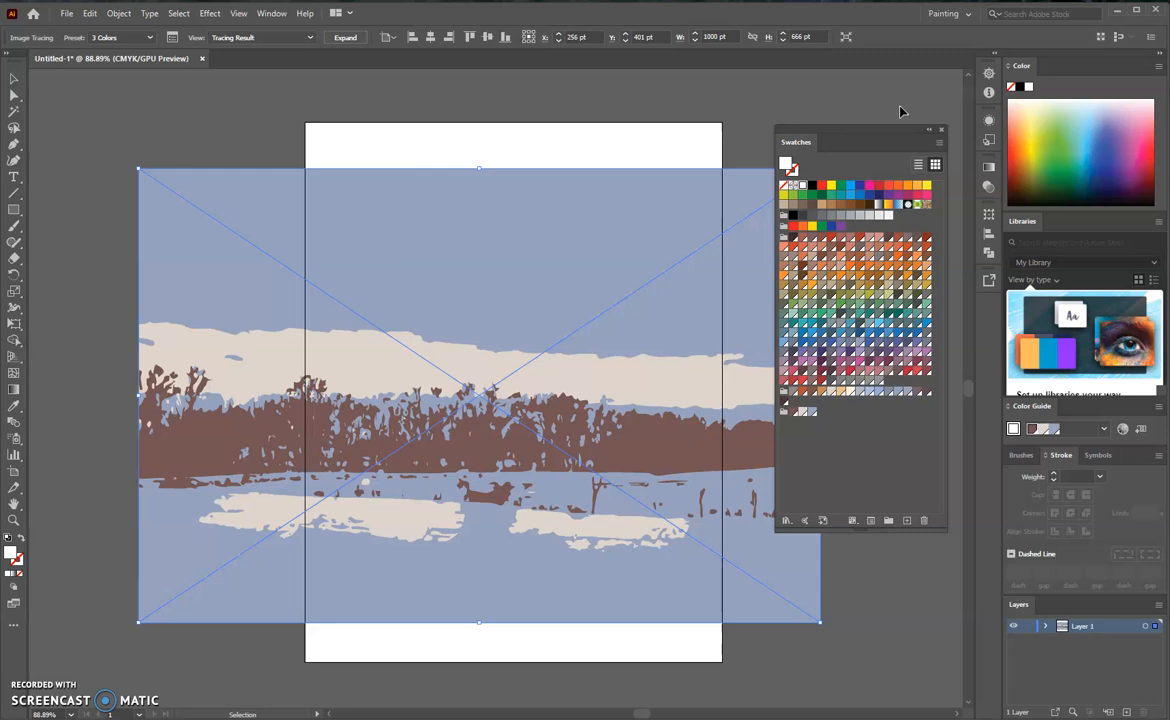
# - Switch to the Tracing workspace, reveal the advanced trace options, and raise the tracing's limited palette through 5 and 10 to 20 colors
pyautogui.click(946, 16)
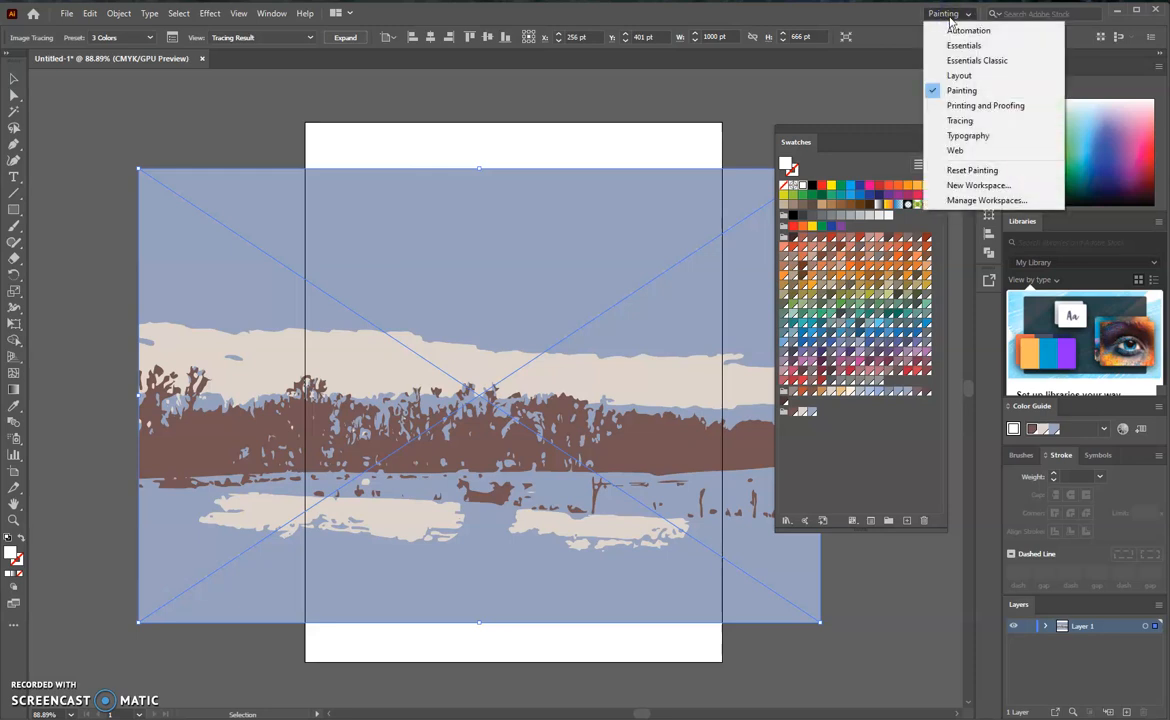
pyautogui.click(979, 121)
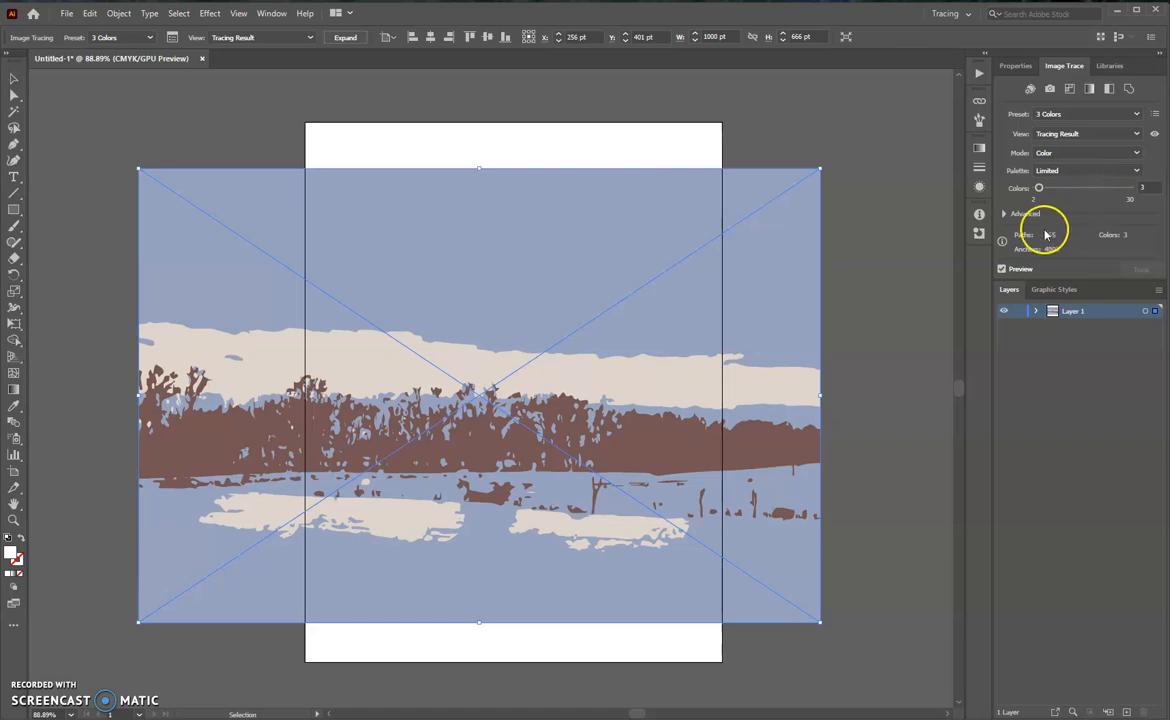
pyautogui.click(1004, 215)
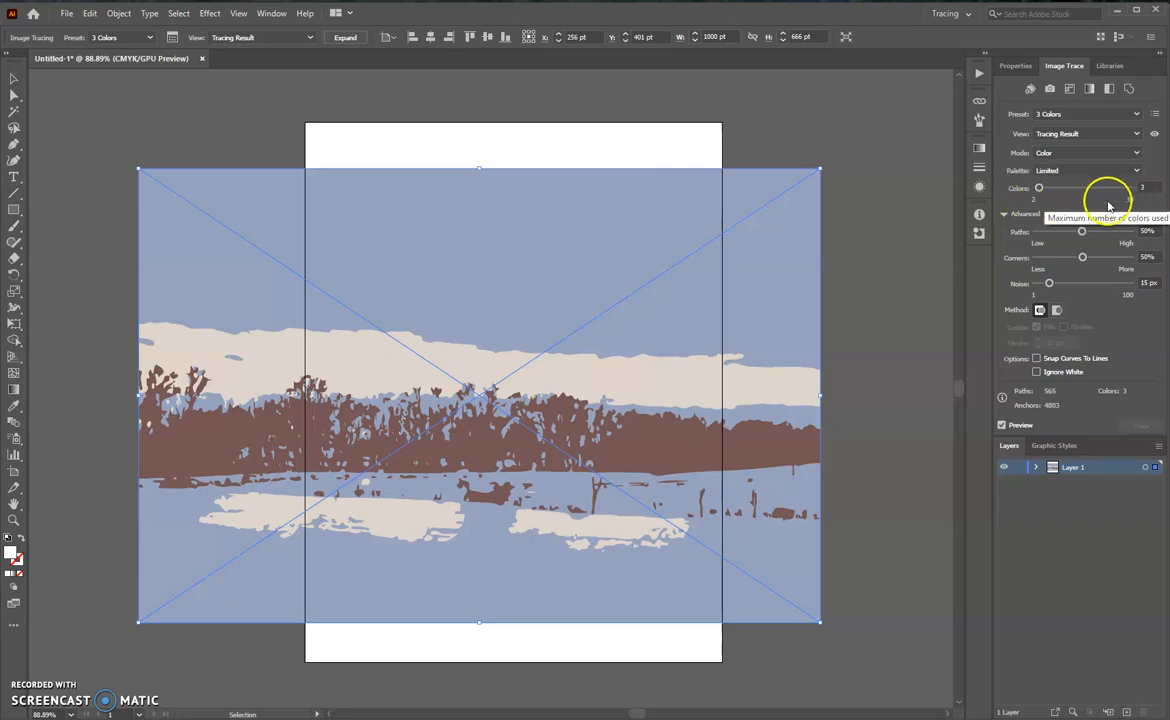
pyautogui.click(1039, 189)
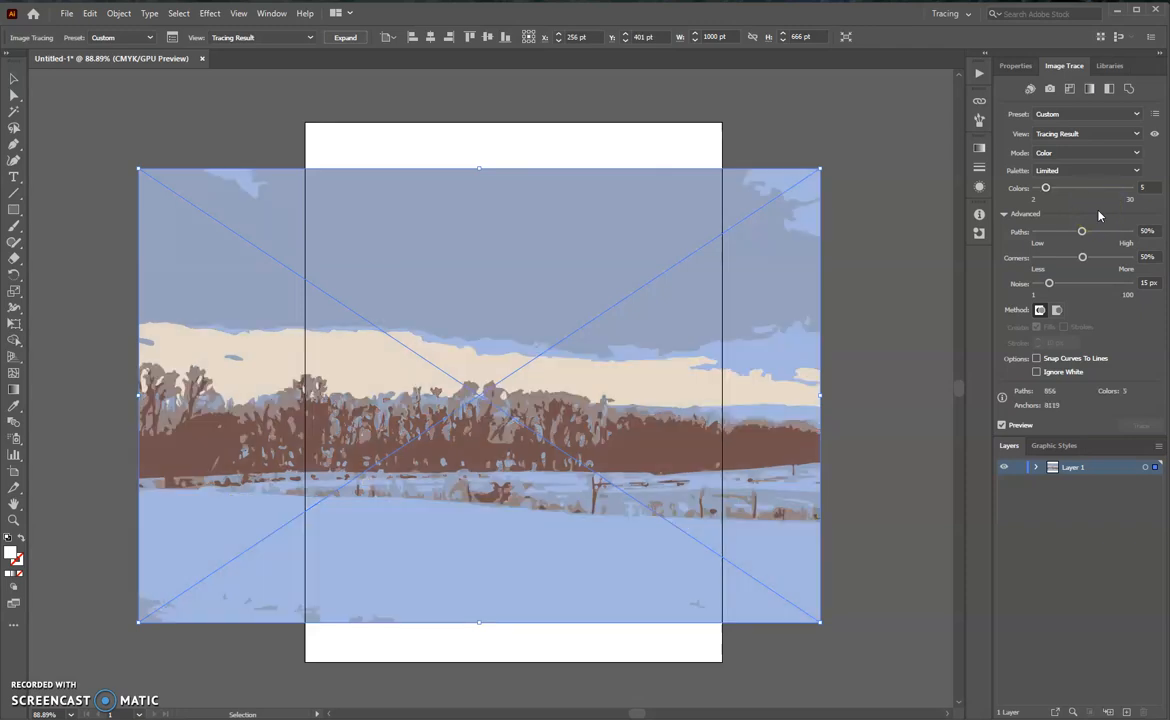
pyautogui.click(1046, 189)
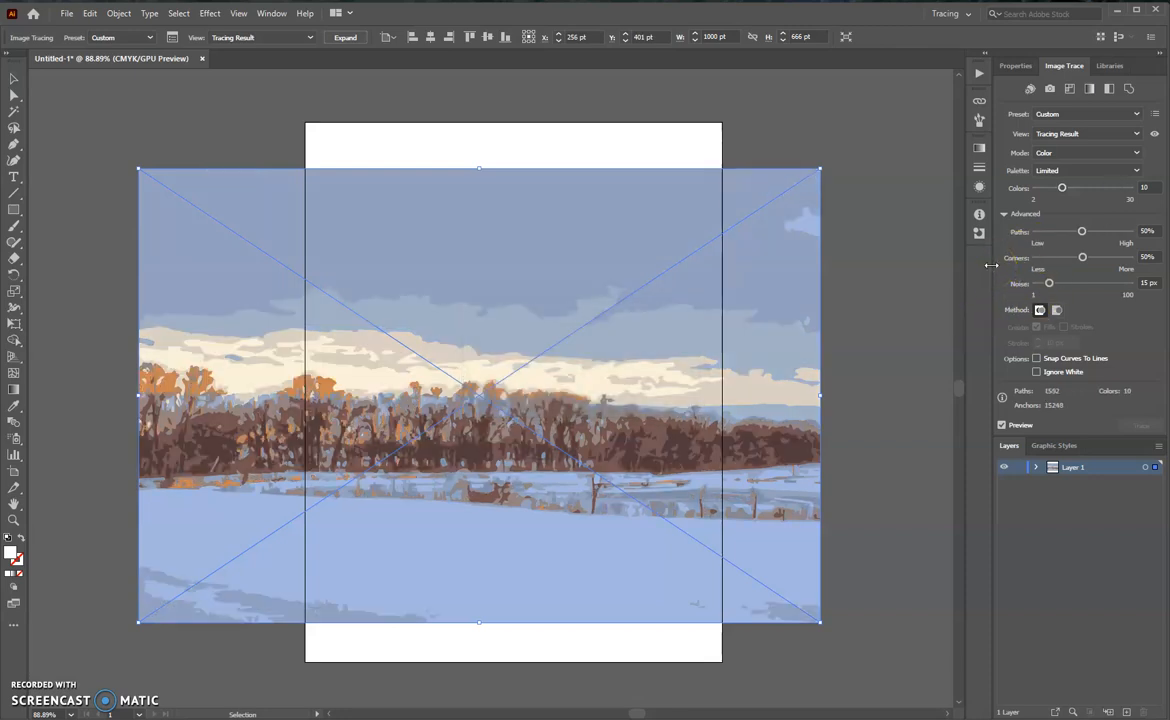
pyautogui.moveTo(1063, 188); pyautogui.dragTo(1078, 191)
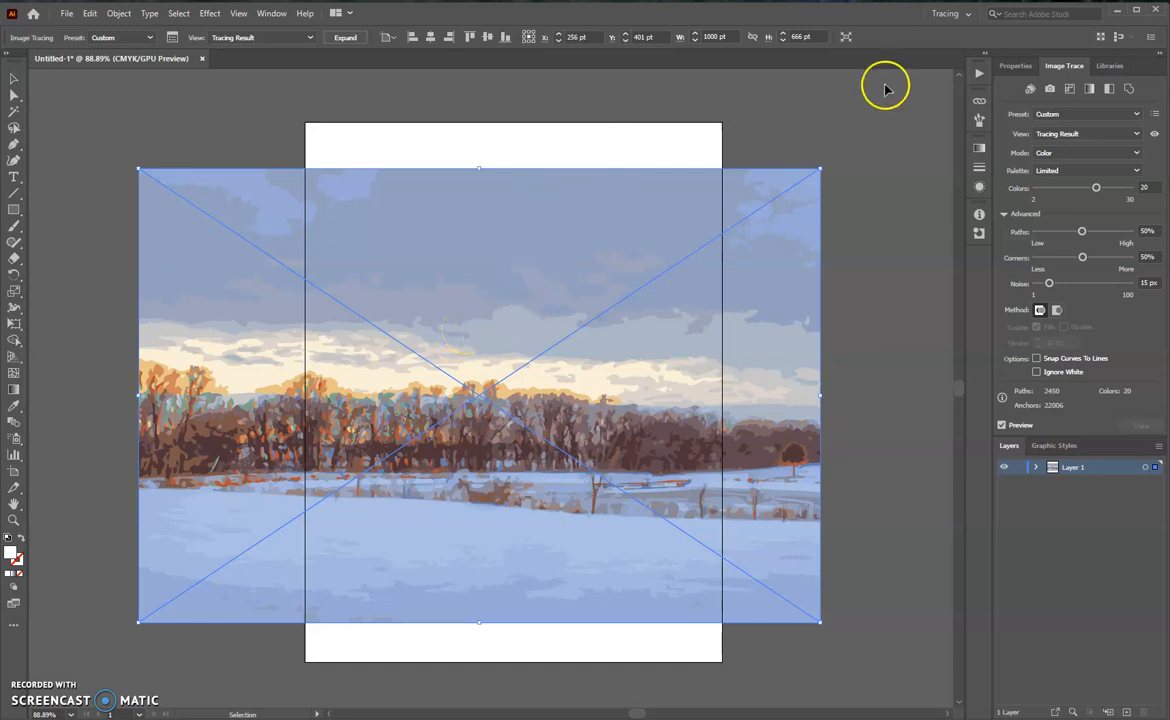
# - Return to the Painting workspace and expand the 20-color tracing into vector shapes
pyautogui.click(950, 14)
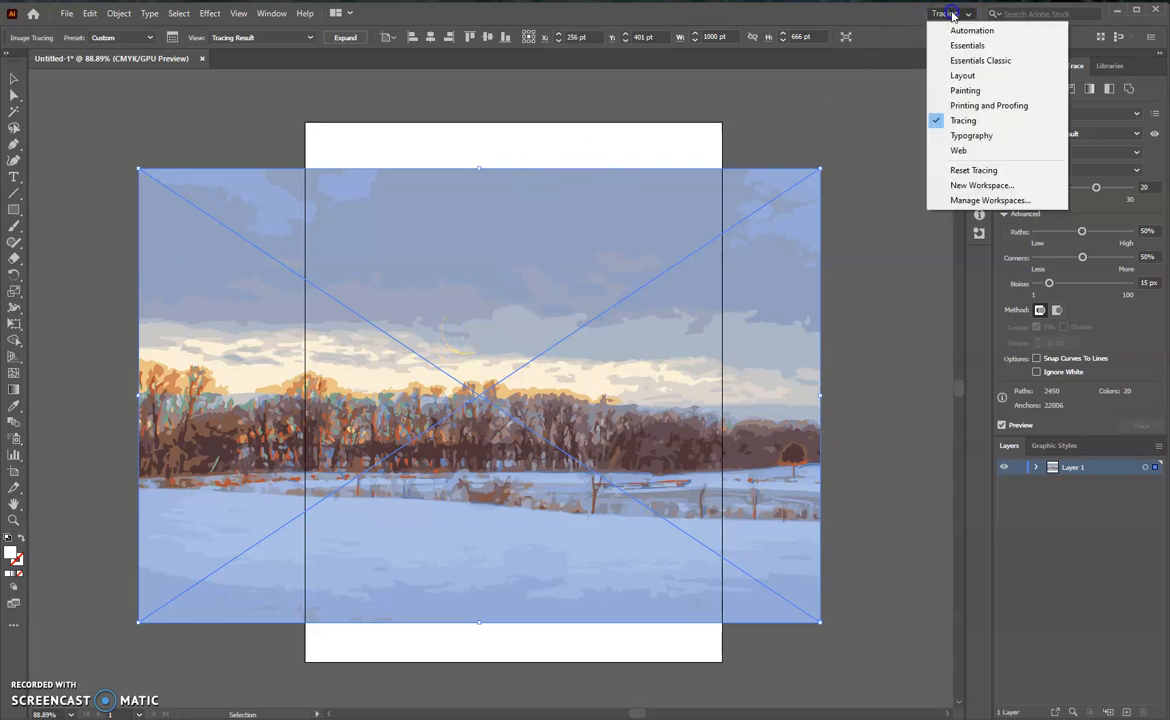
pyautogui.click(966, 90)
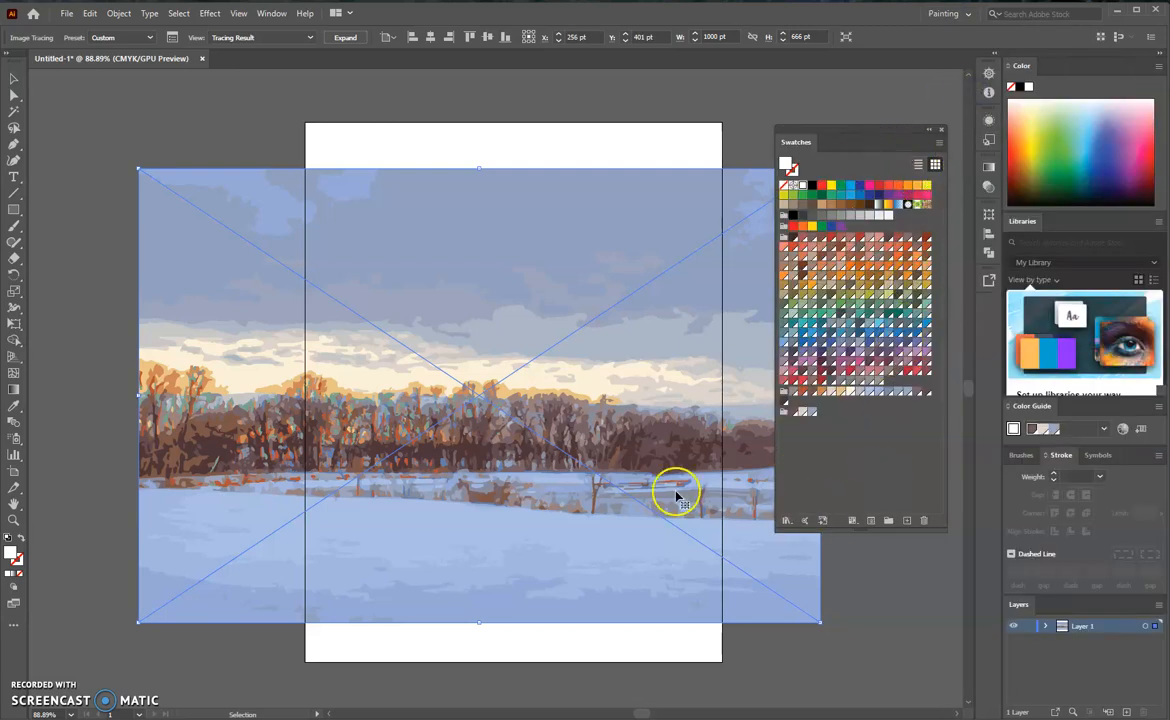
pyautogui.click(343, 39)
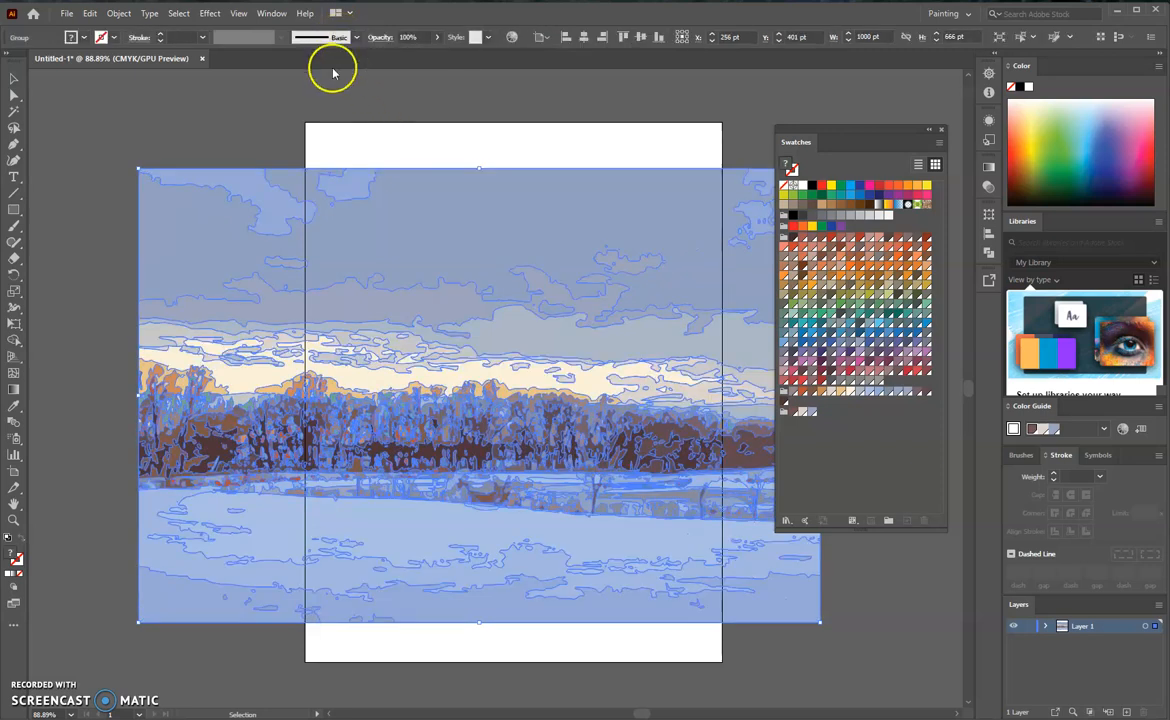
# - Create a global color group named "Winter 4" from the 20-color artwork, and delete the artwork from the artboard
pyautogui.click(888, 522)
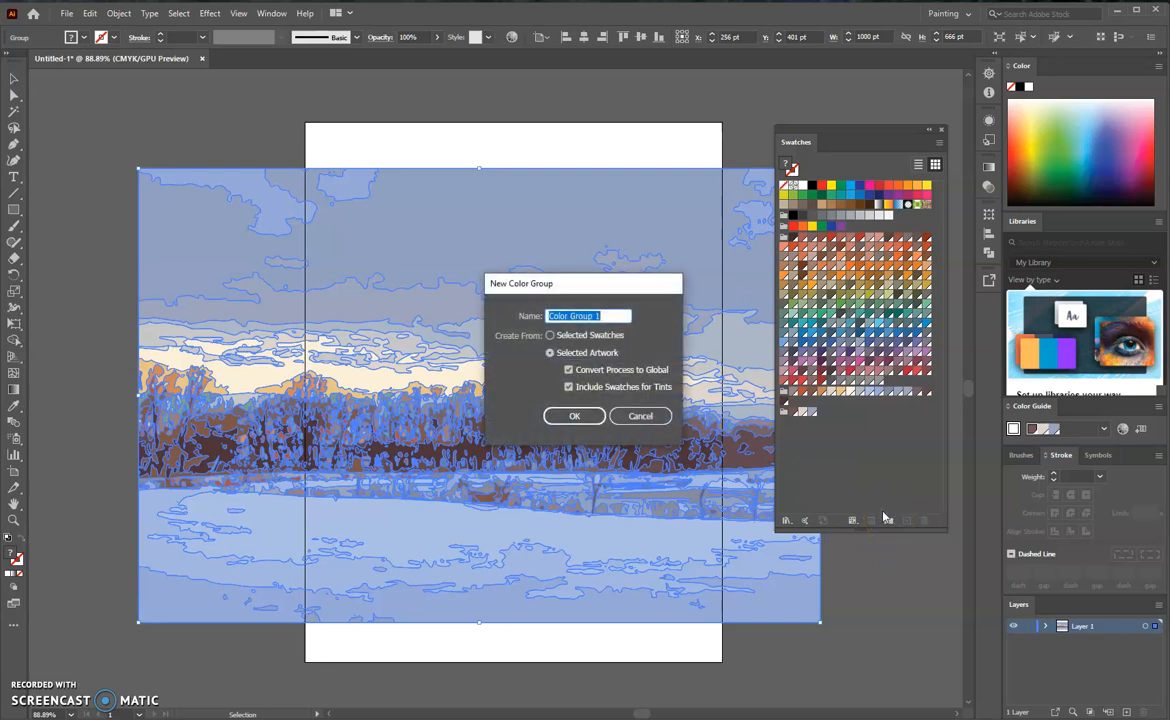
pyautogui.write('Winter 4')
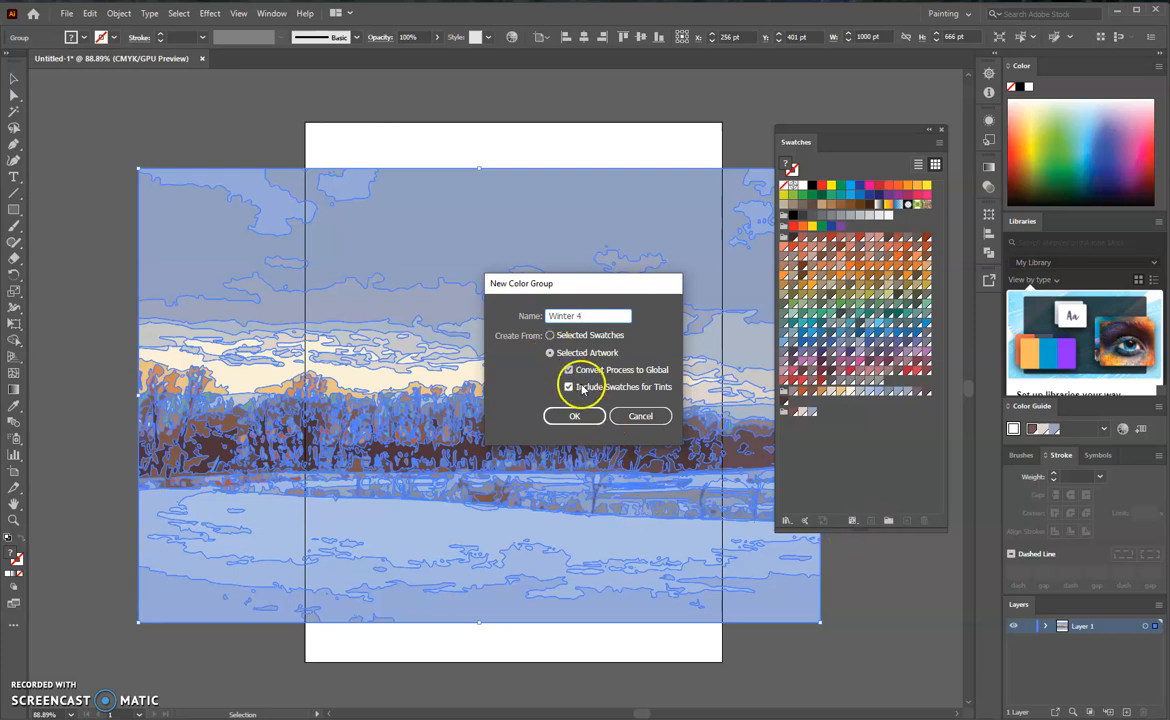
pyautogui.click(578, 419)
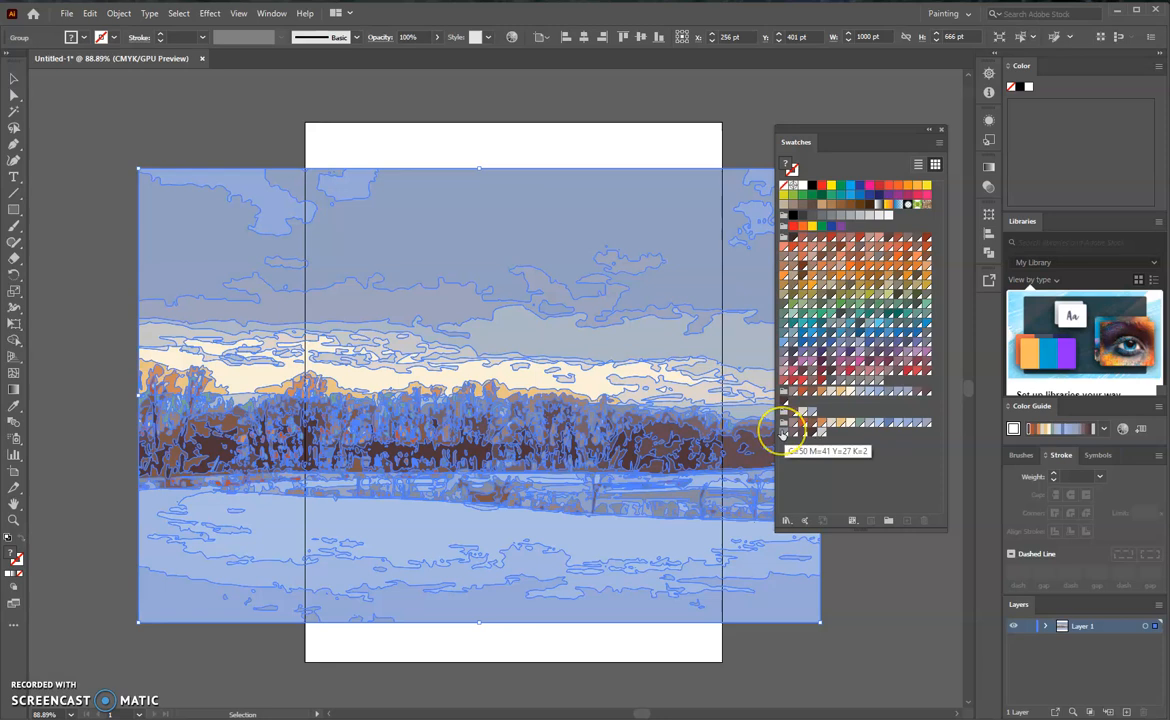
pyautogui.click(430, 377)
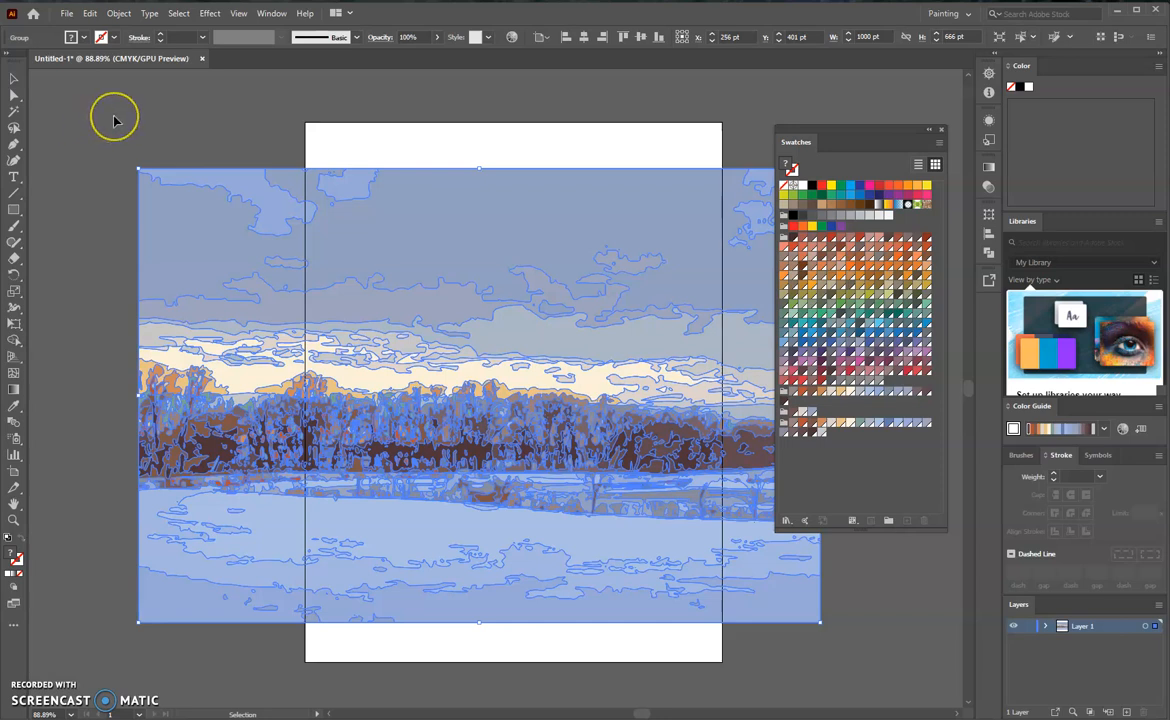
pyautogui.press('Delete')
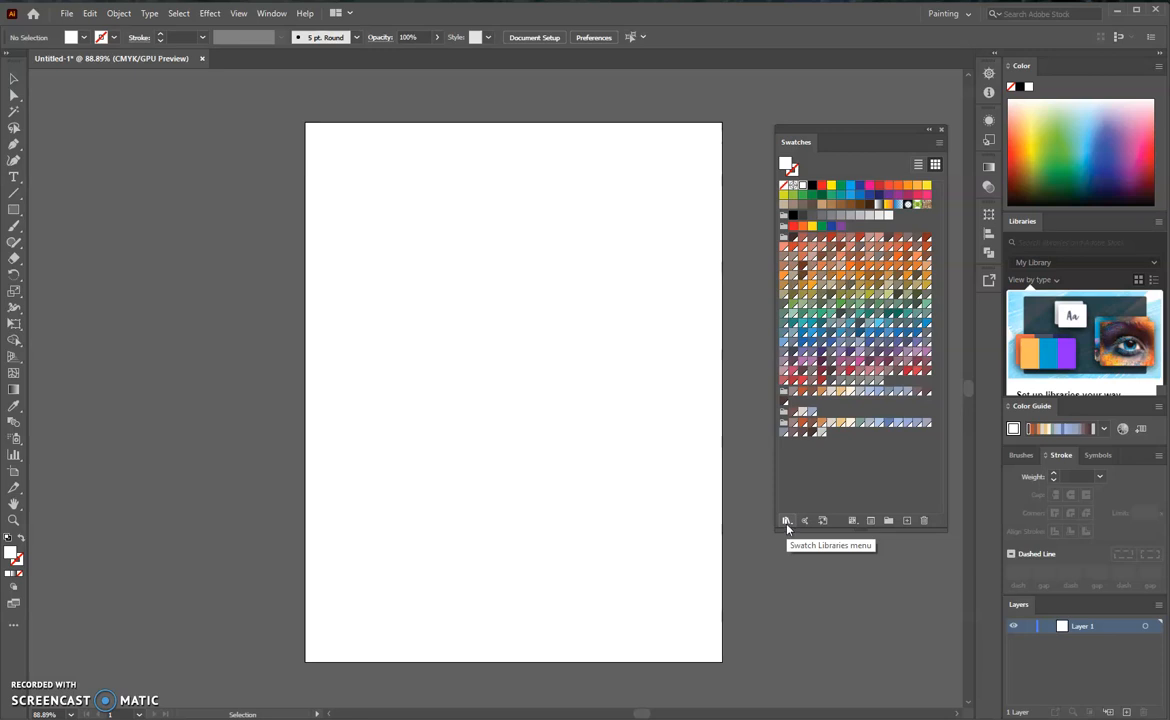
# - Save the document's swatches as a swatch library file named "winter" in the Demo folder
pyautogui.click(786, 524)
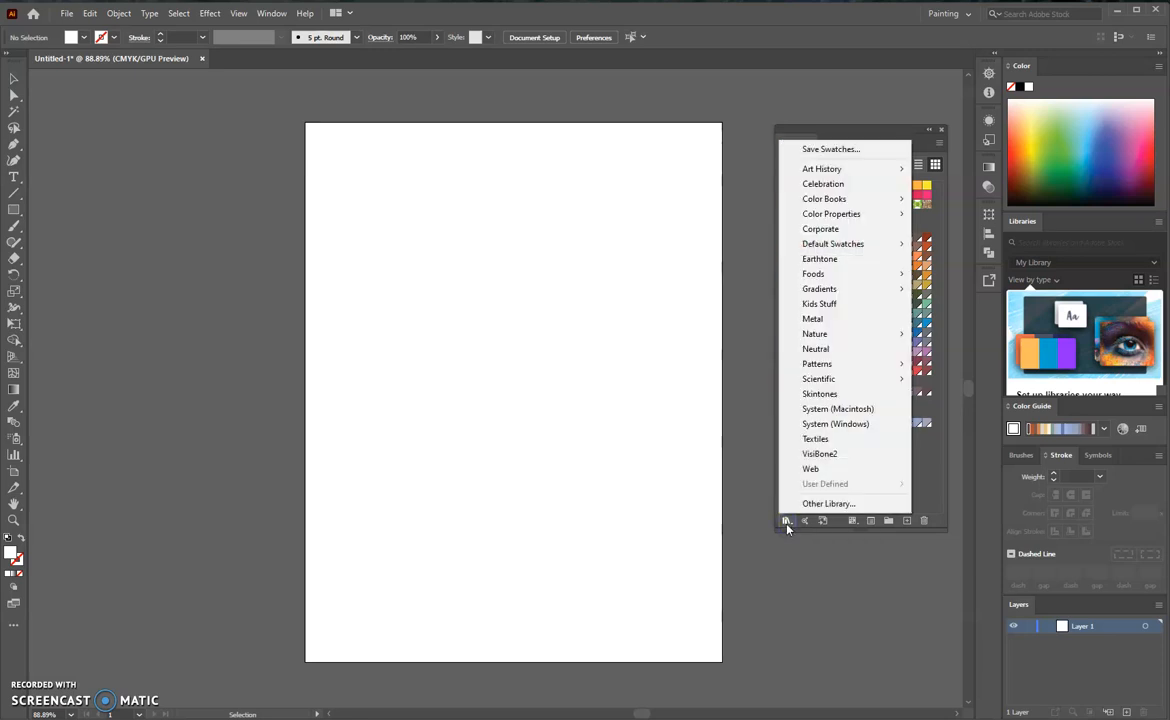
pyautogui.click(854, 155)
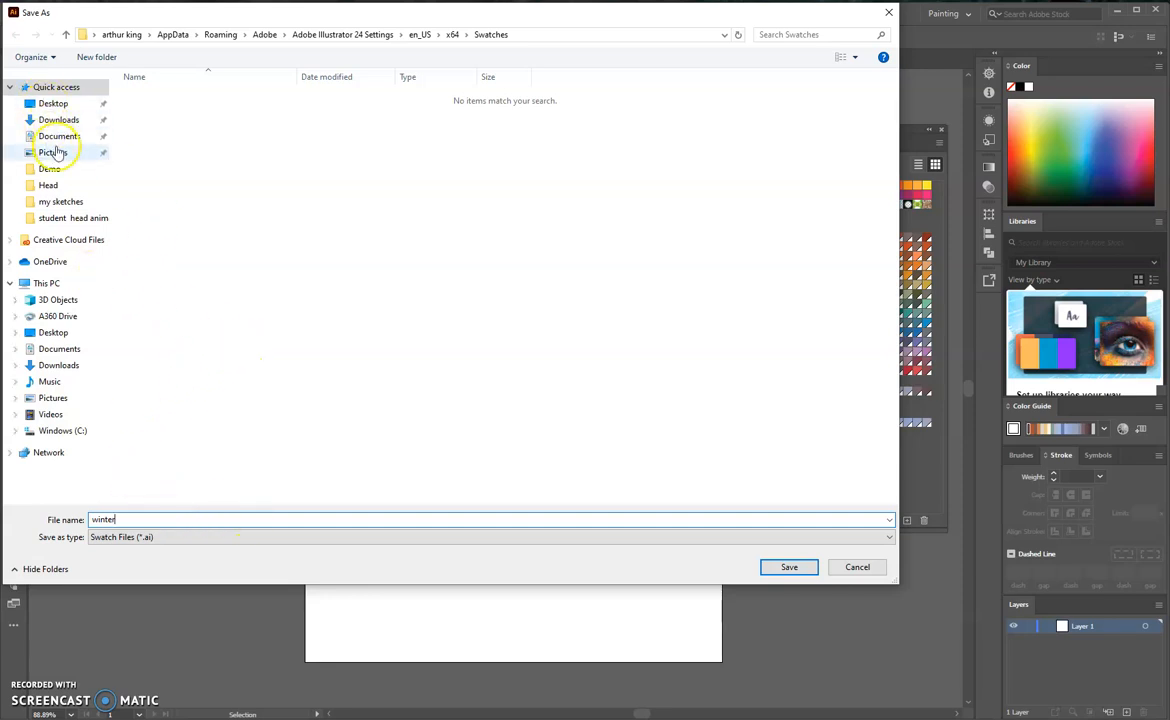
pyautogui.click(53, 104)
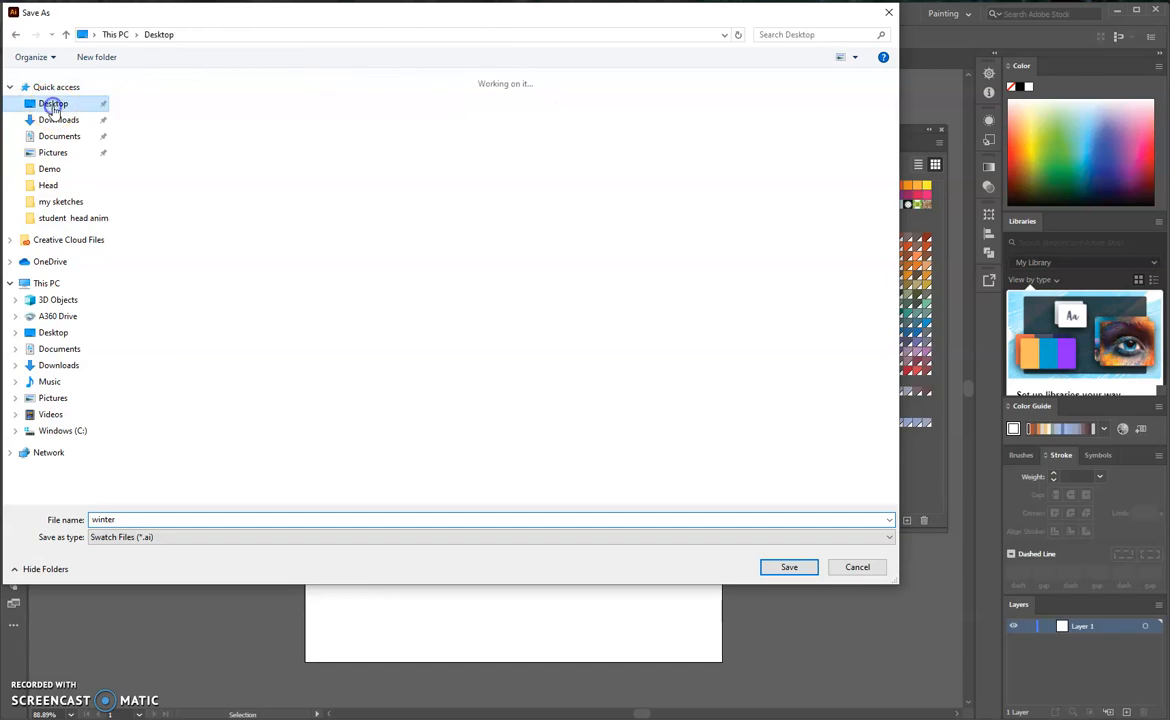
pyautogui.click(49, 169)
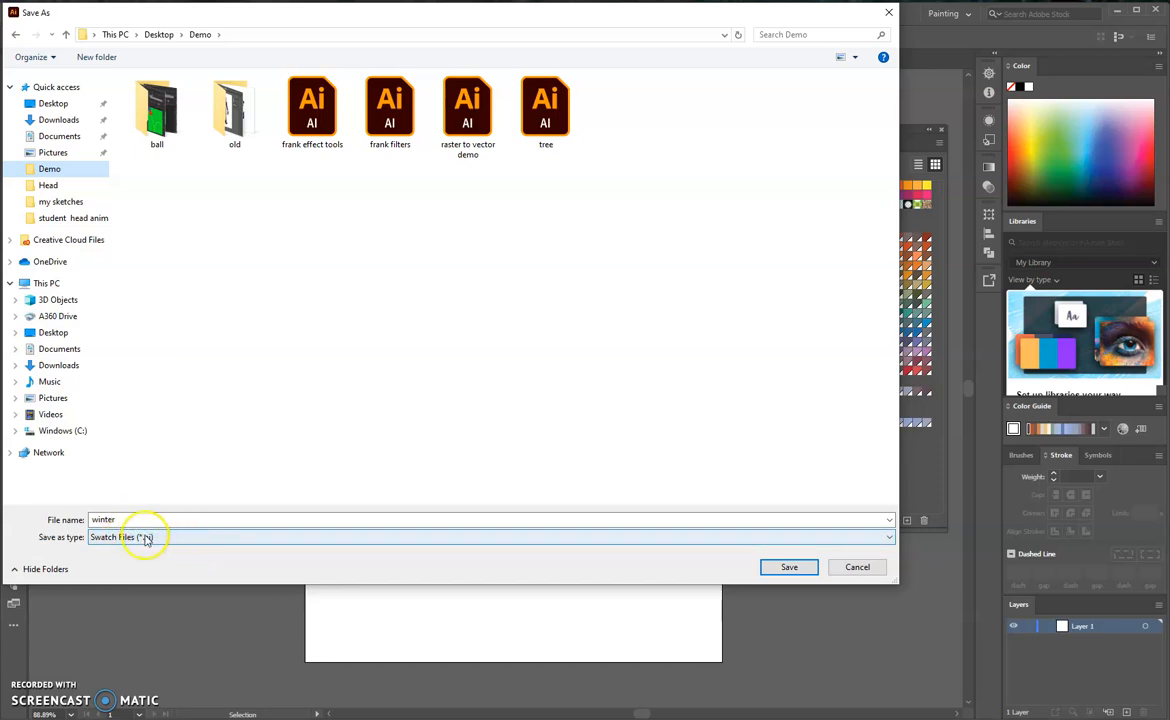
pyautogui.click(789, 568)
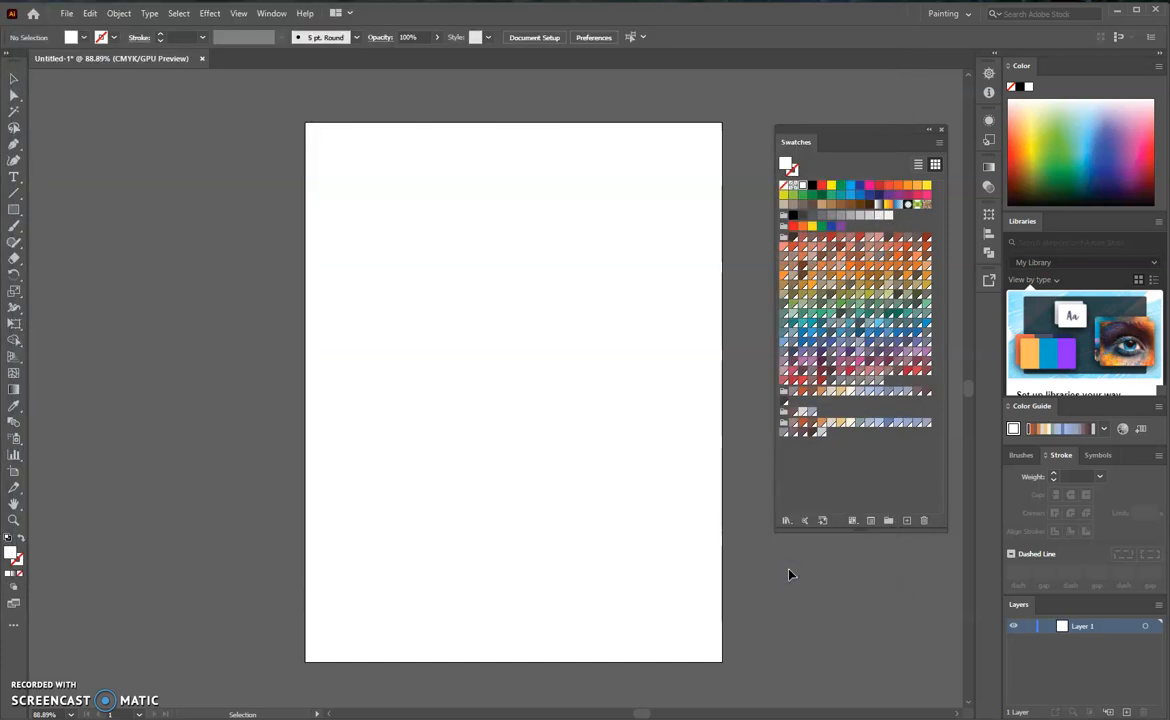
# - Switch to File Explorer, check the Demo folder for the saved winter swatch file, and close the folder window
pyautogui.click(1083, 342)
pyautogui.hotkey('alt', 'Tab')
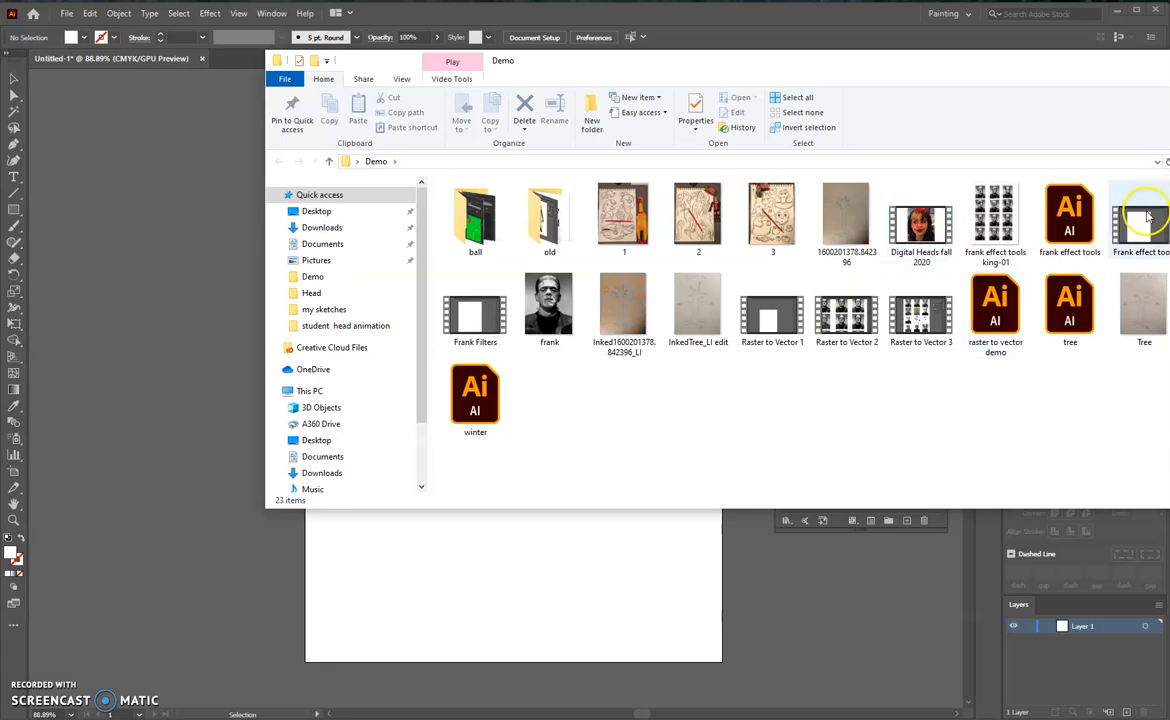
pyautogui.moveTo(889, 82); pyautogui.dragTo(740, 82)
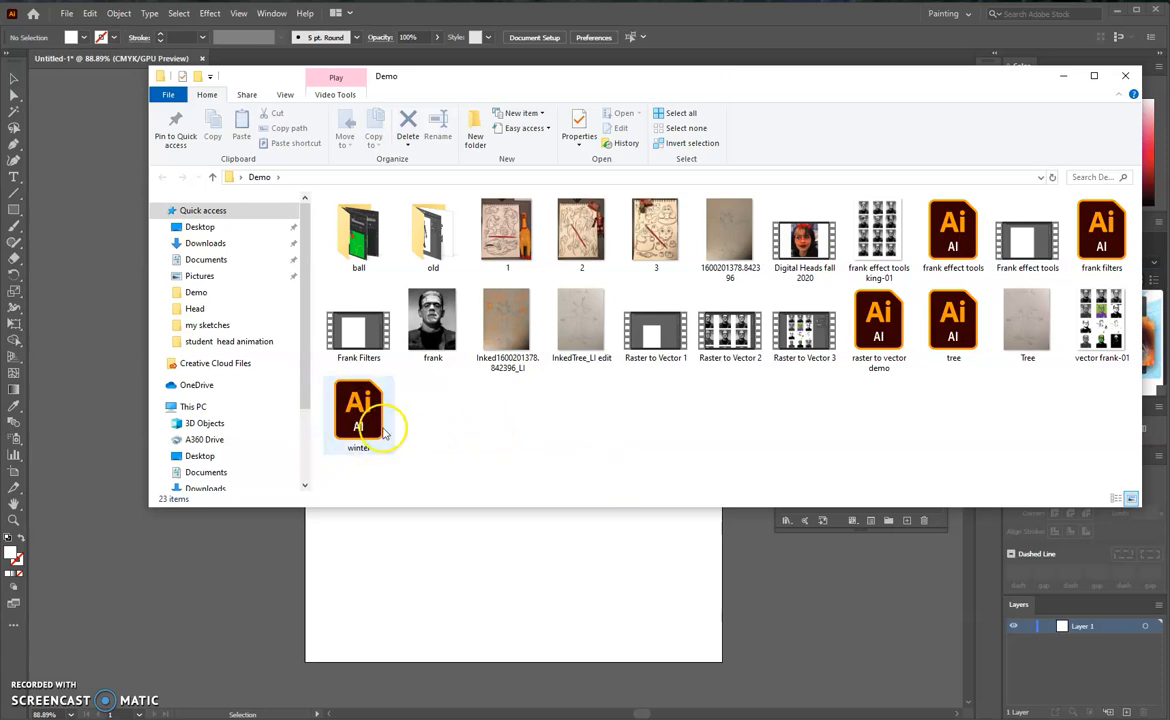
pyautogui.click(434, 457)
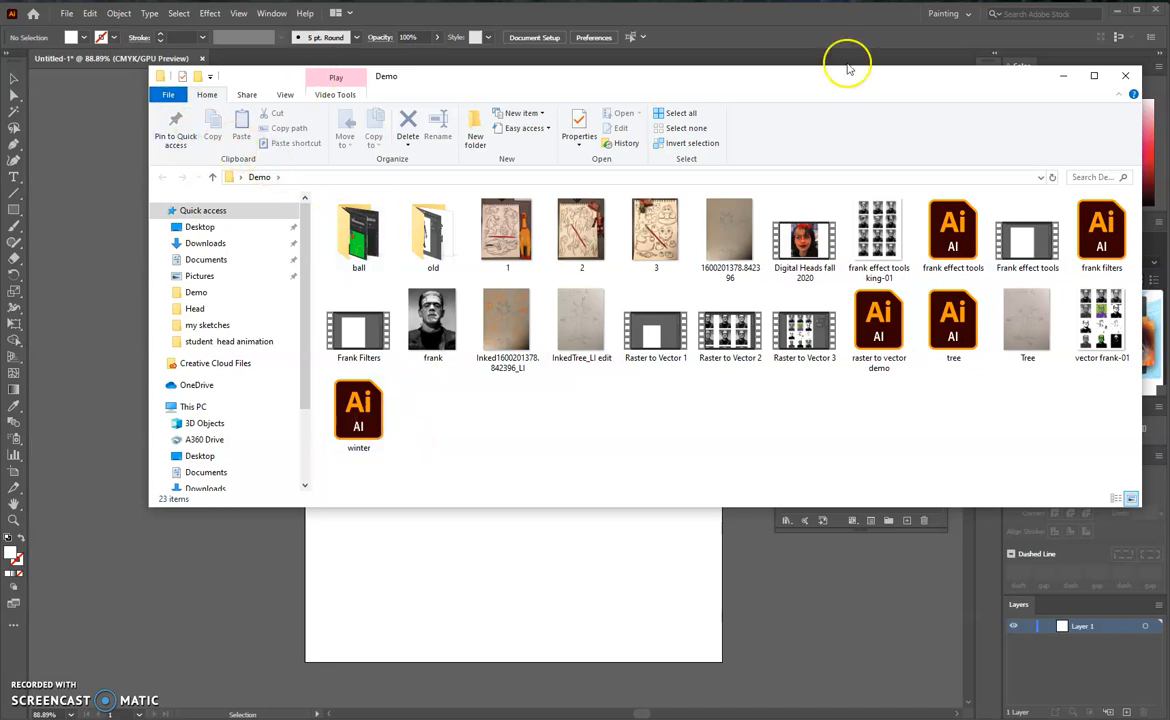
pyautogui.click(1125, 77)
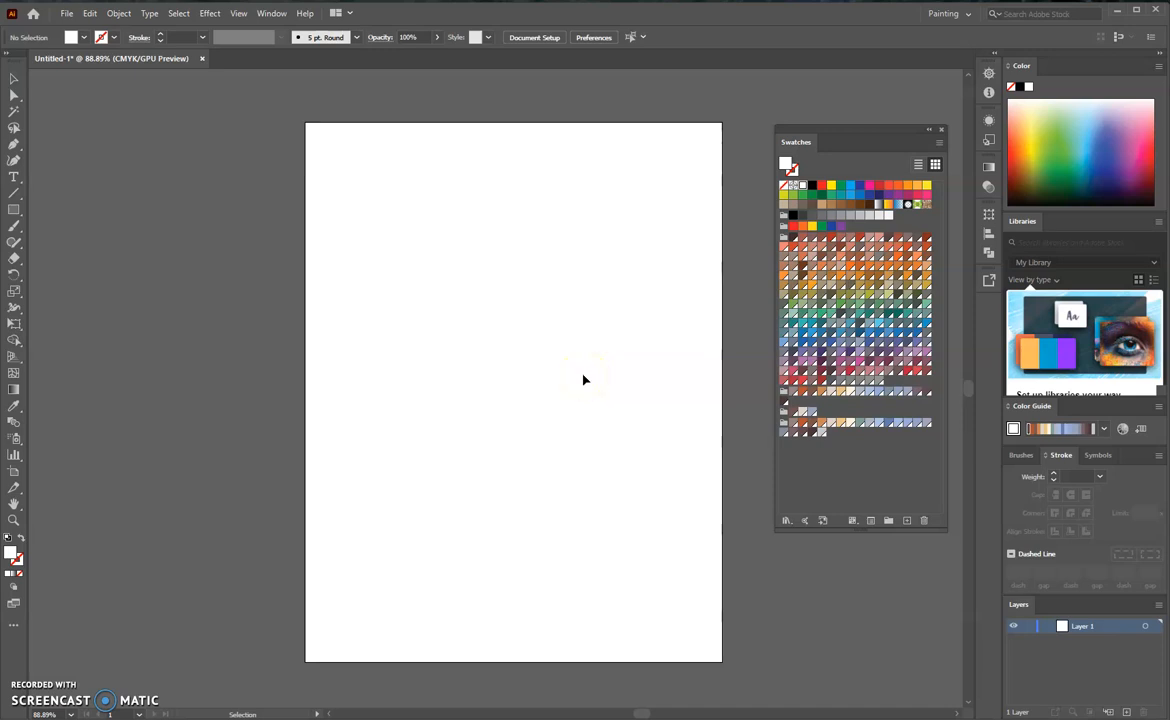
# - Dock the floating Swatches panel beside Libraries and create a new 612 x 792 pt Letter document in CMYK color mode
pyautogui.moveTo(865, 133); pyautogui.dragTo(1077, 221)
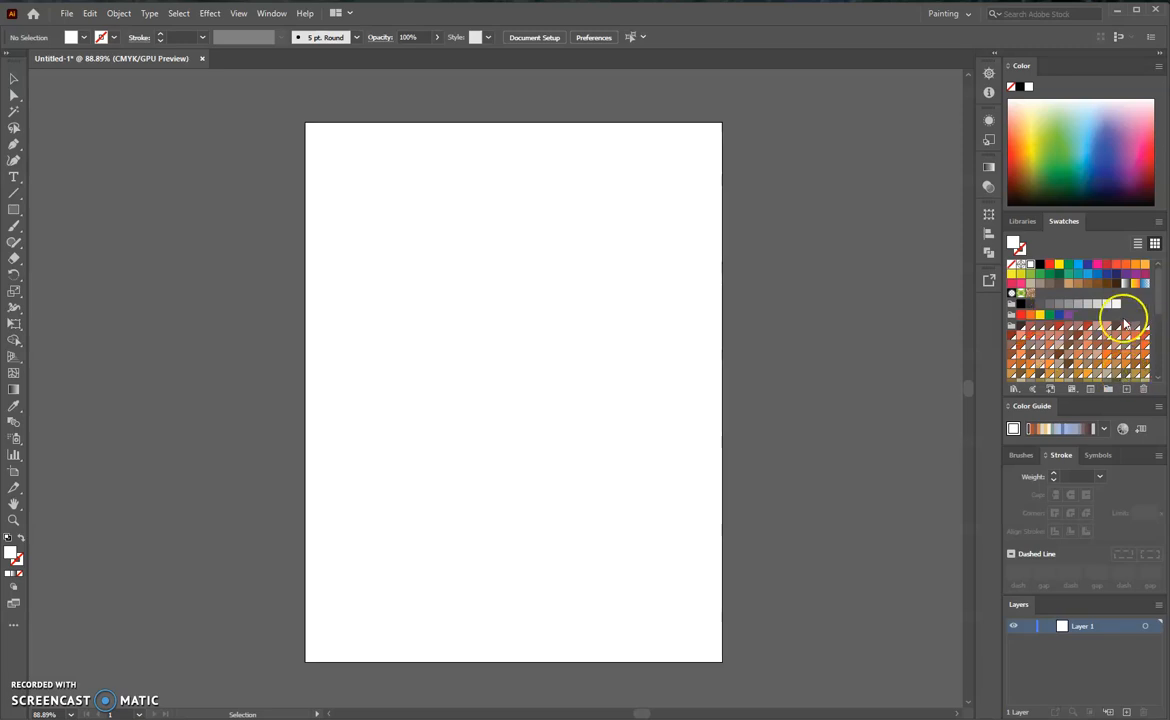
pyautogui.click(60, 11)
pyautogui.click(88, 30)
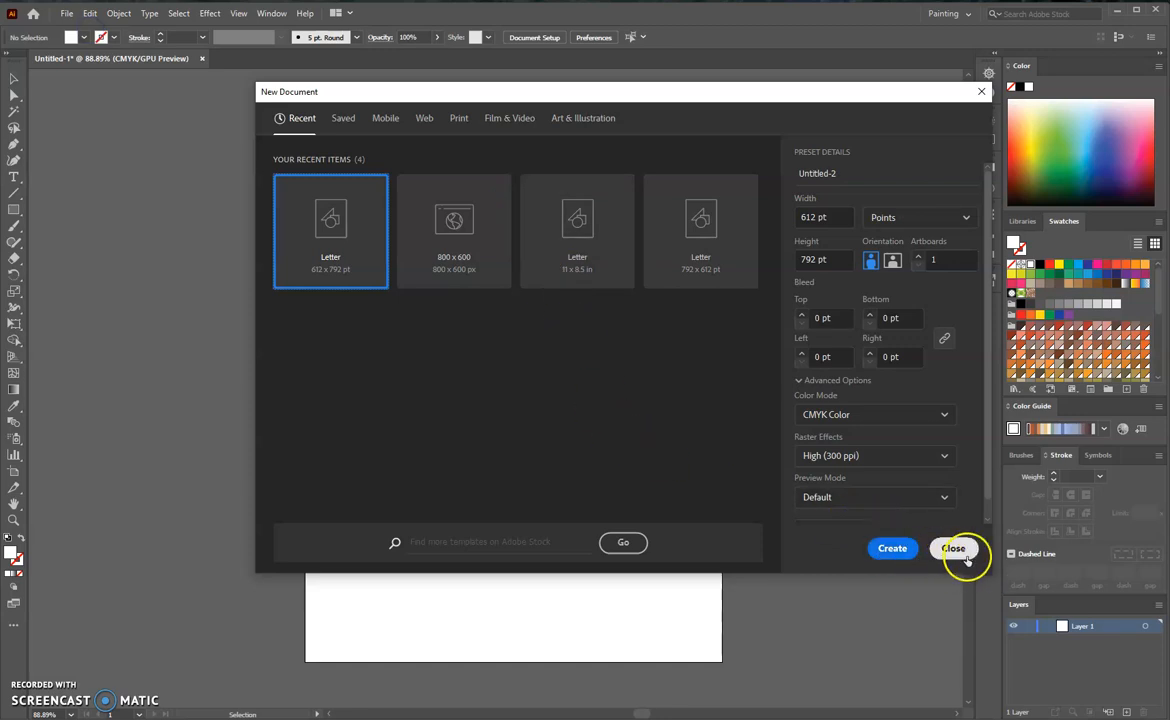
pyautogui.click(892, 548)
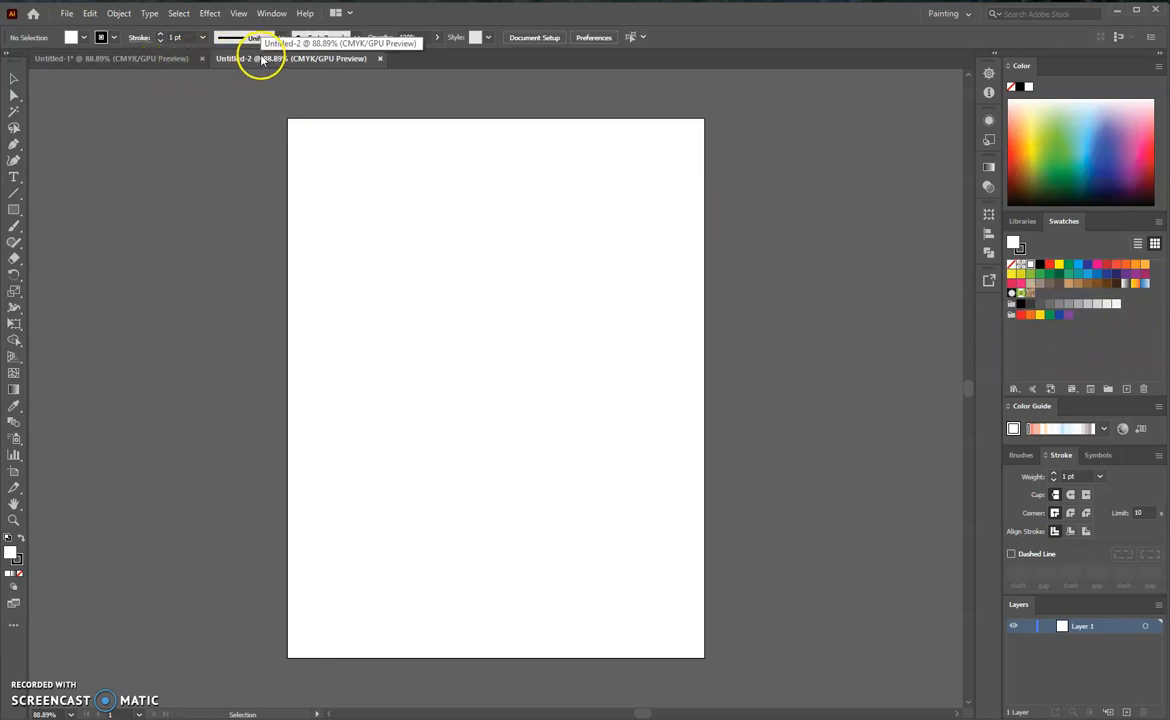
# - Compare the swatches available in Untitled-1 with those in Untitled-2, ending on Untitled-2
pyautogui.click(125, 57)
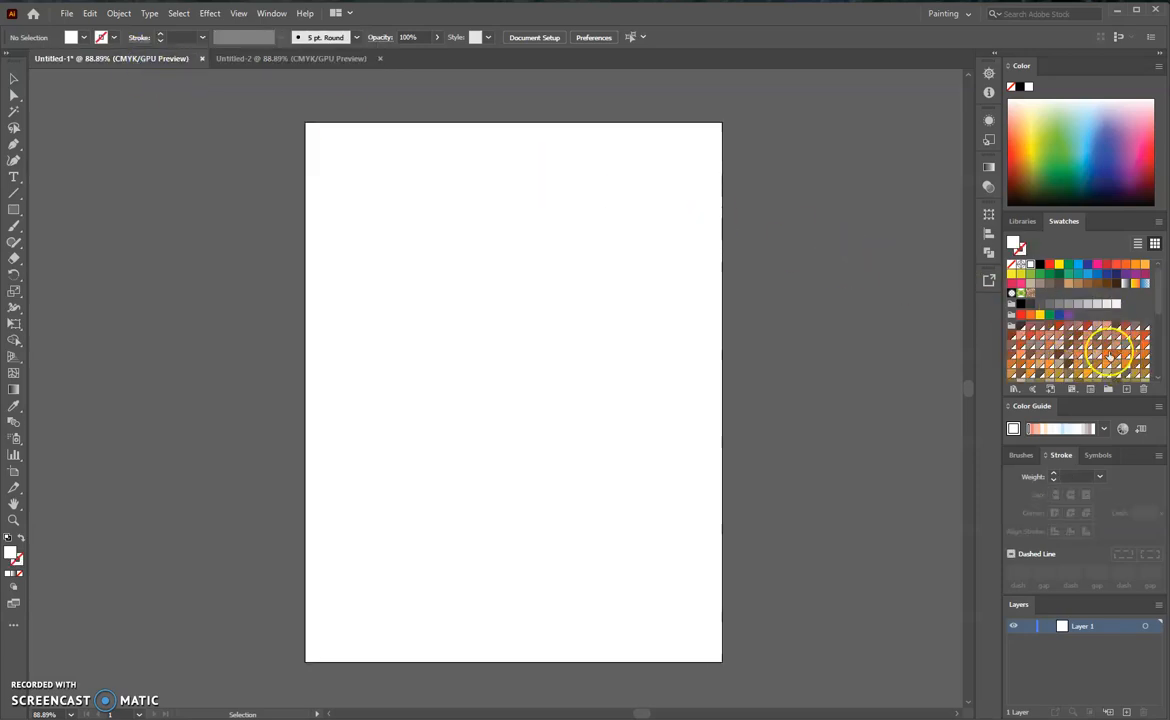
pyautogui.click(245, 58)
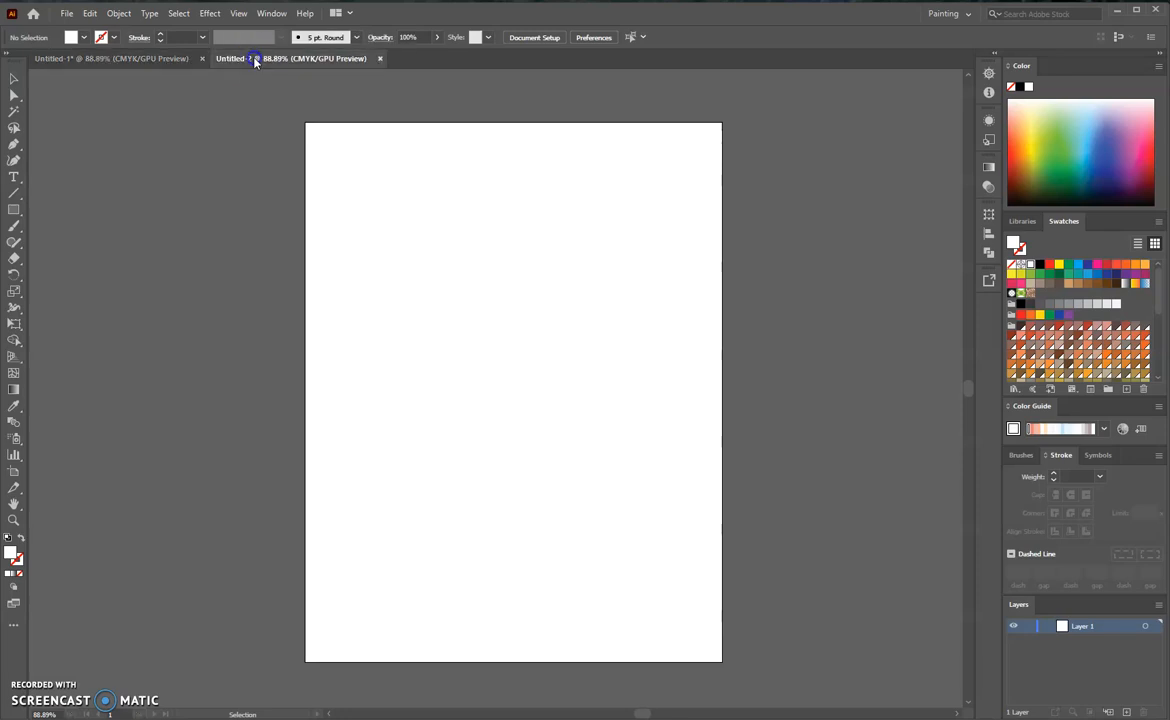
pyautogui.click(143, 58)
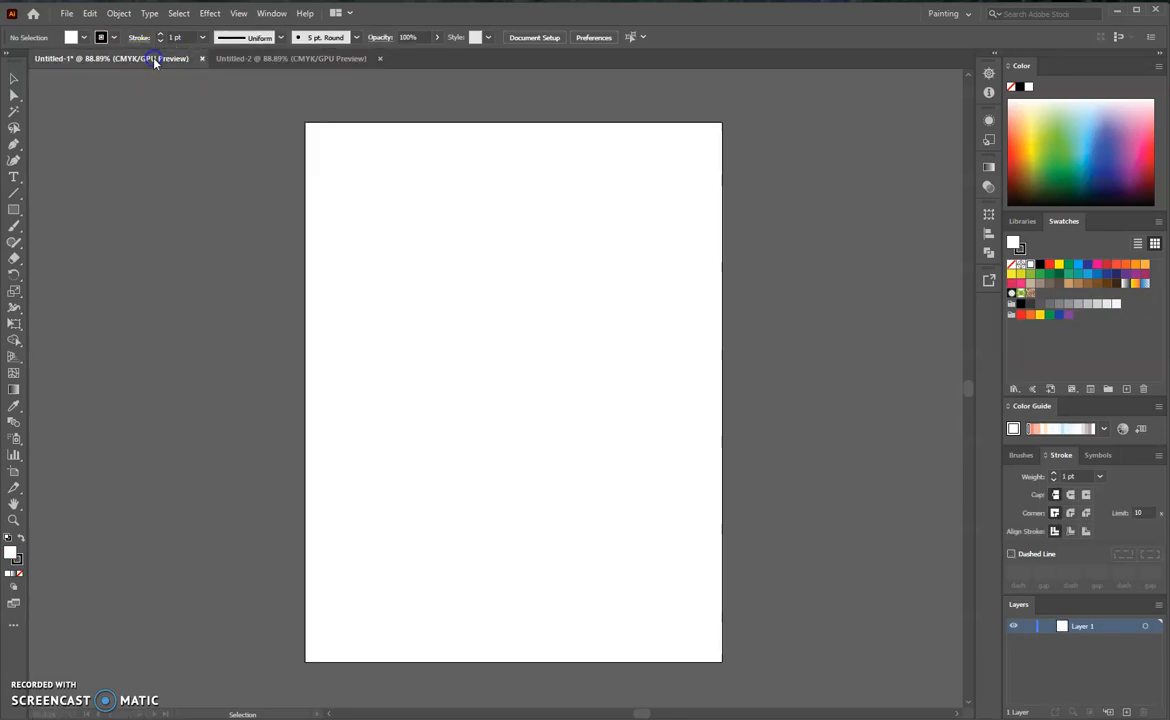
pyautogui.click(262, 58)
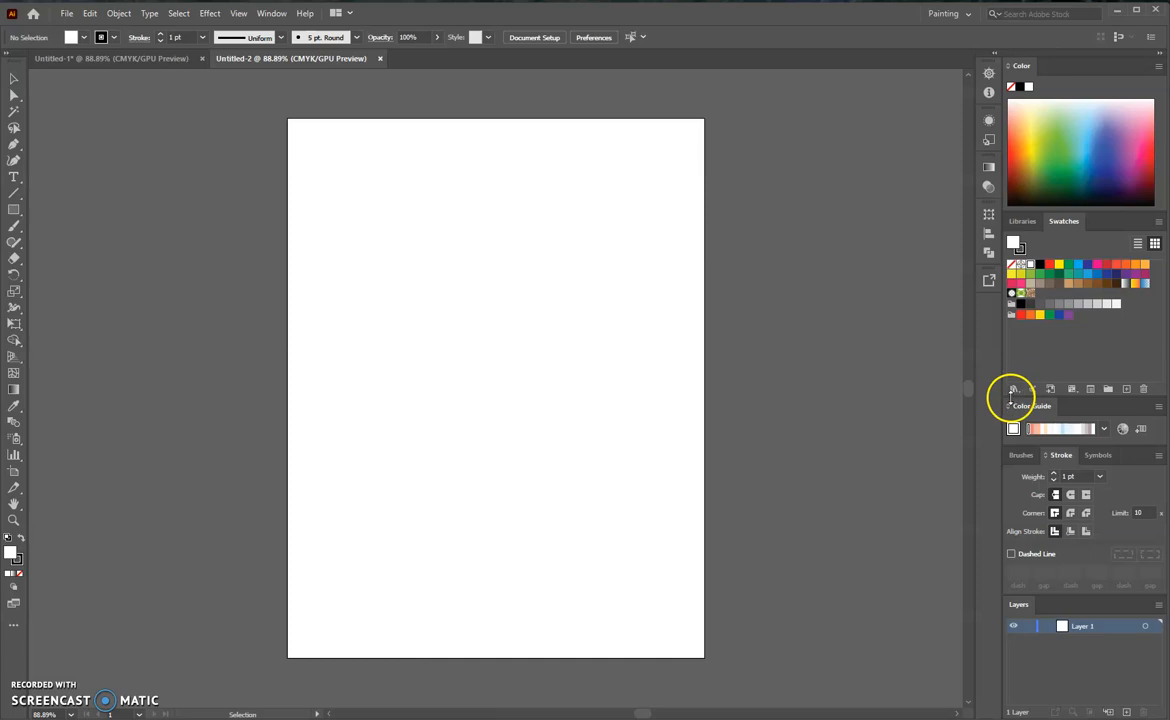
# - Load the "winter" swatch library file from the Demo folder into Untitled-2
pyautogui.click(1014, 390)
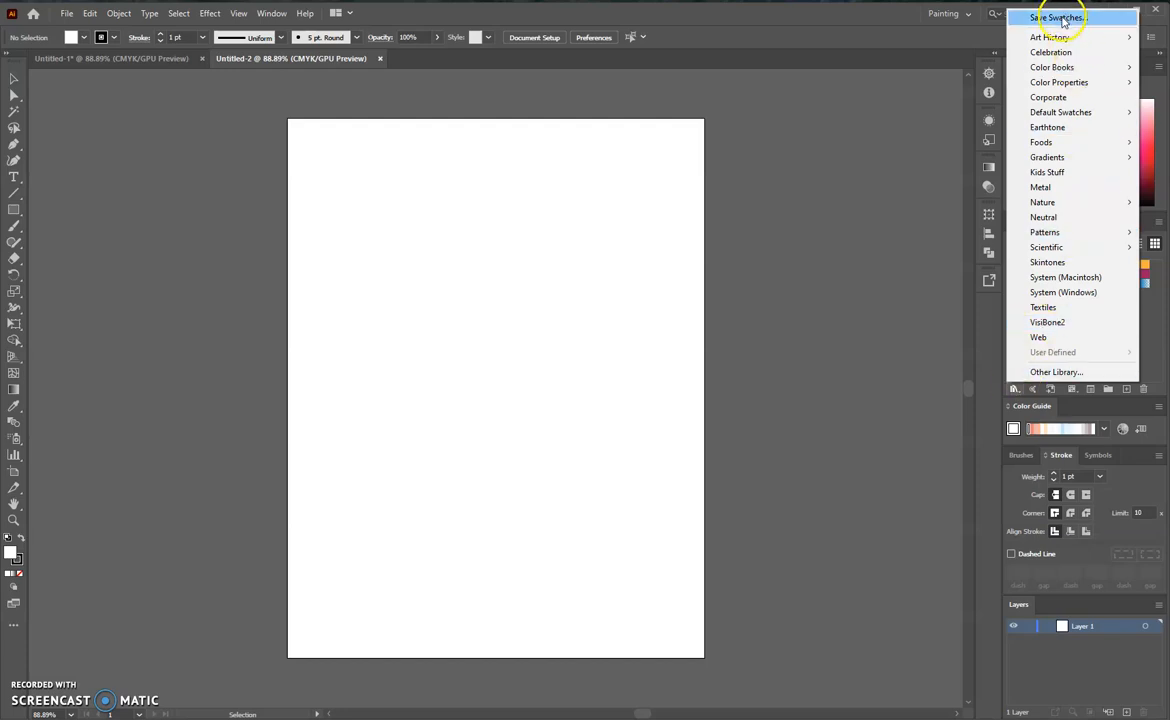
pyautogui.click(1072, 377)
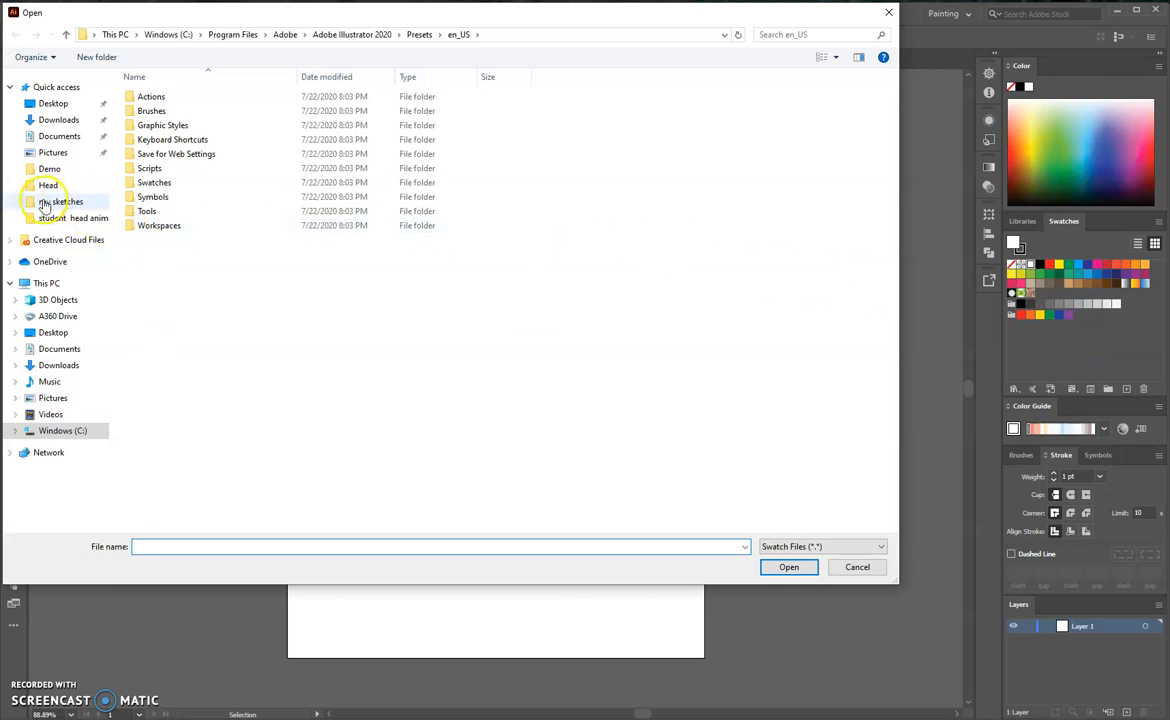
pyautogui.click(47, 170)
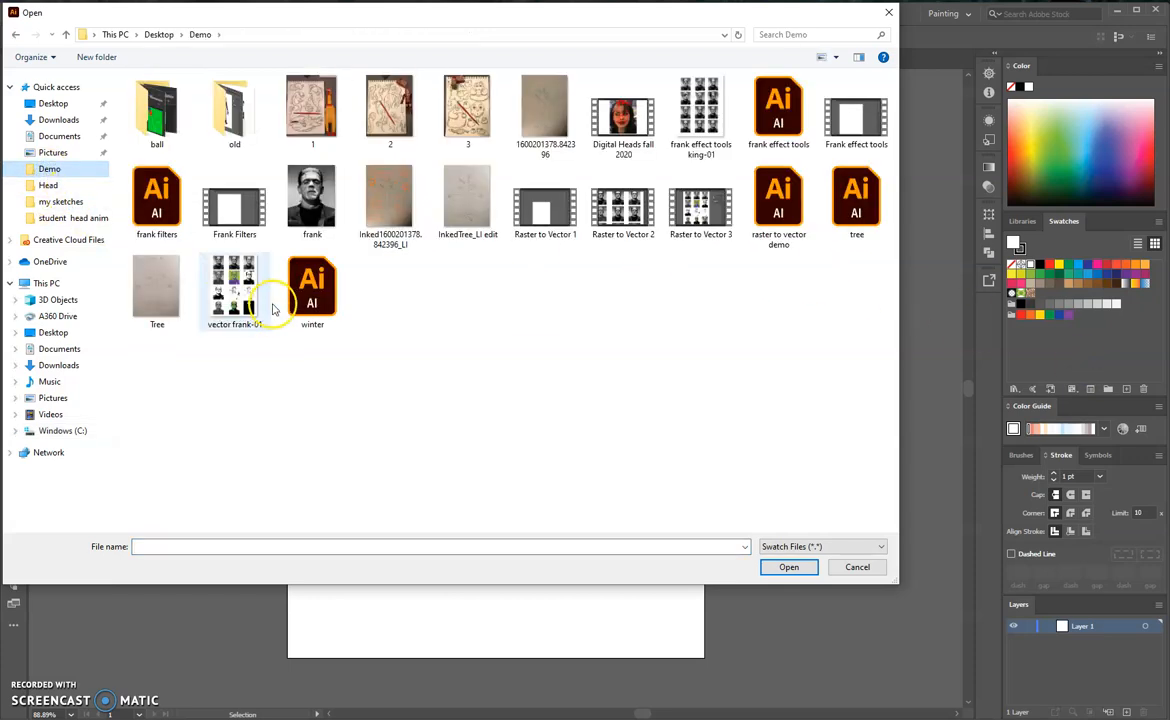
pyautogui.click(311, 287)
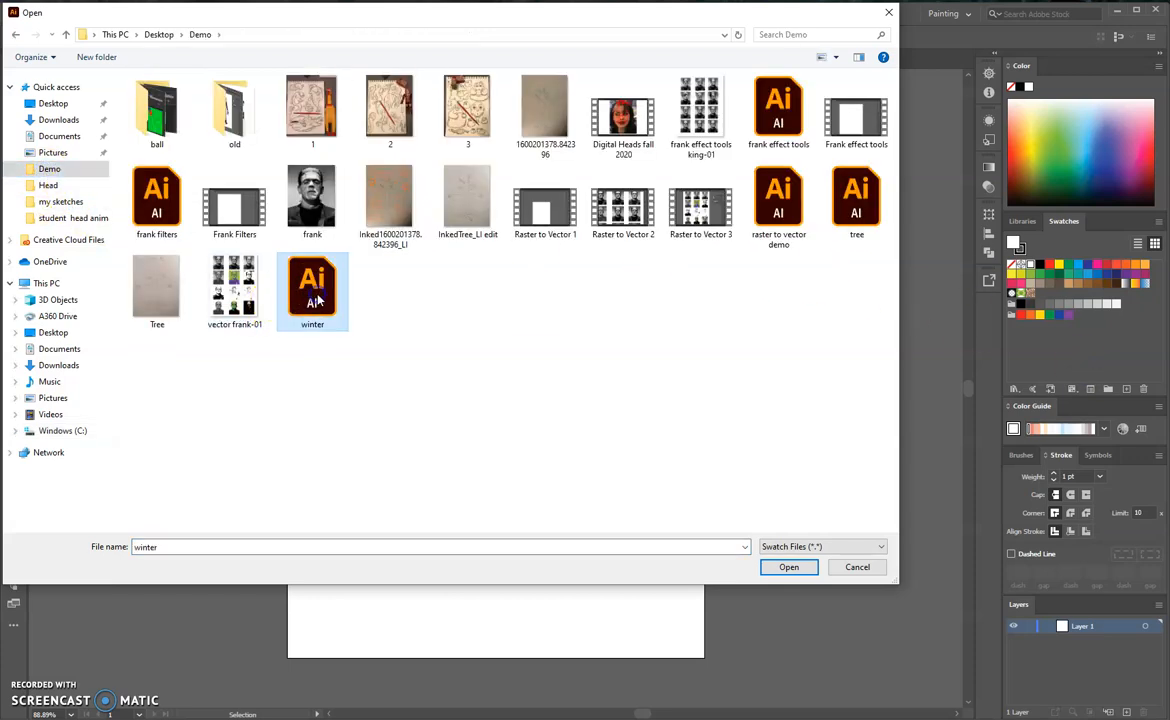
pyautogui.click(795, 567)
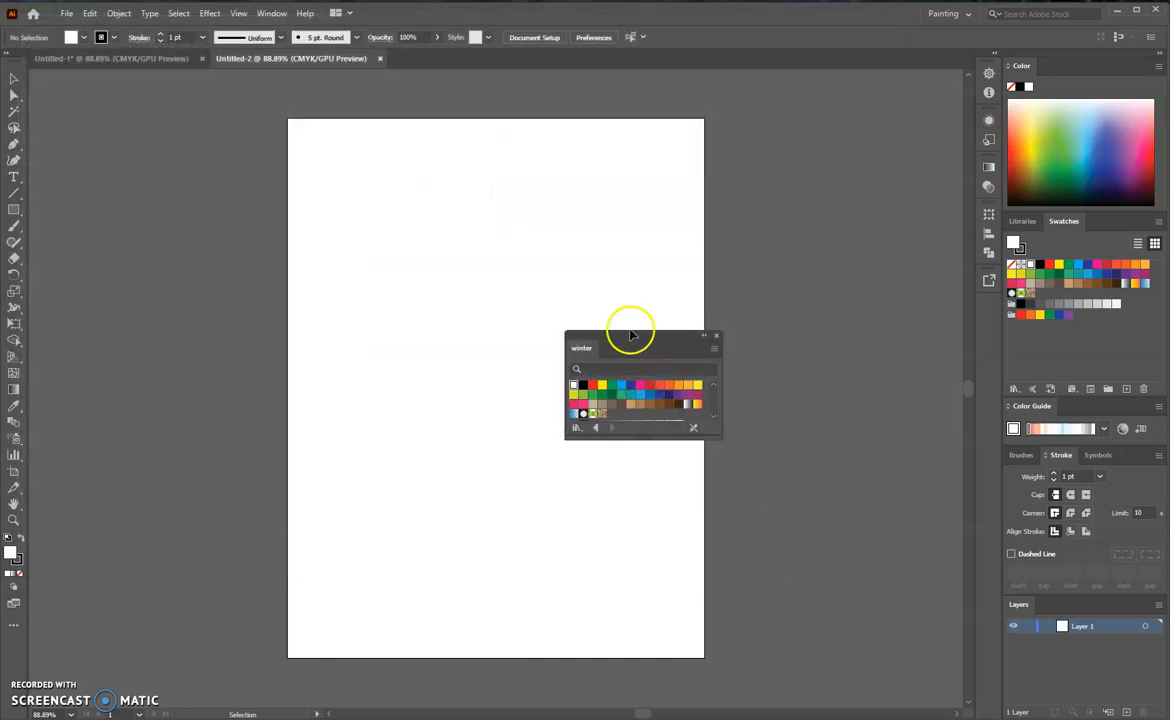
# - Enlarge the floating winter library to review its color groups, and dock it between Swatches and Color Guide
pyautogui.moveTo(630, 338); pyautogui.dragTo(858, 184)
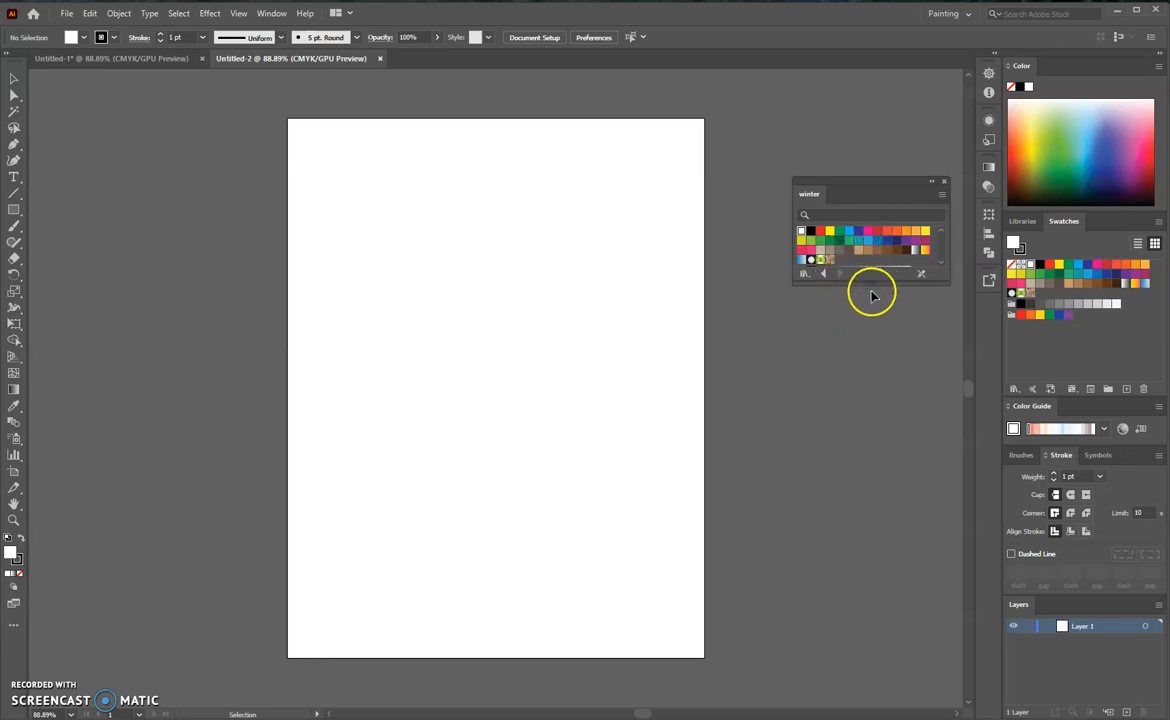
pyautogui.moveTo(872, 282); pyautogui.dragTo(890, 569)
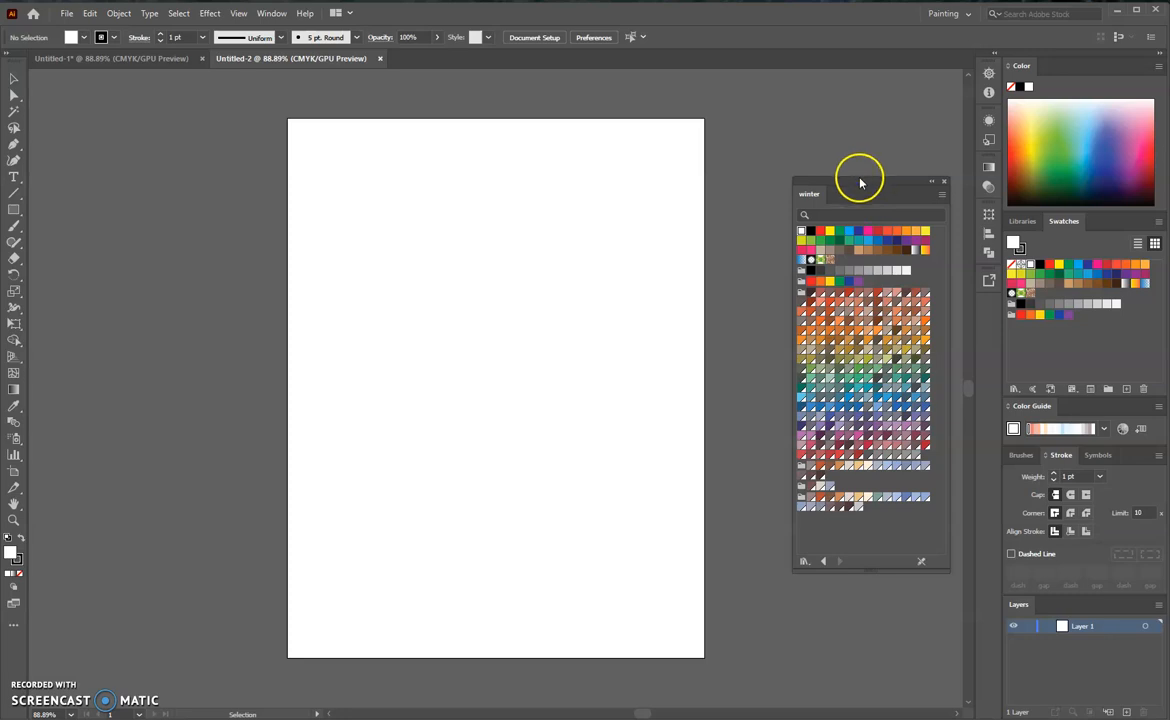
pyautogui.moveTo(859, 181); pyautogui.dragTo(1083, 400)
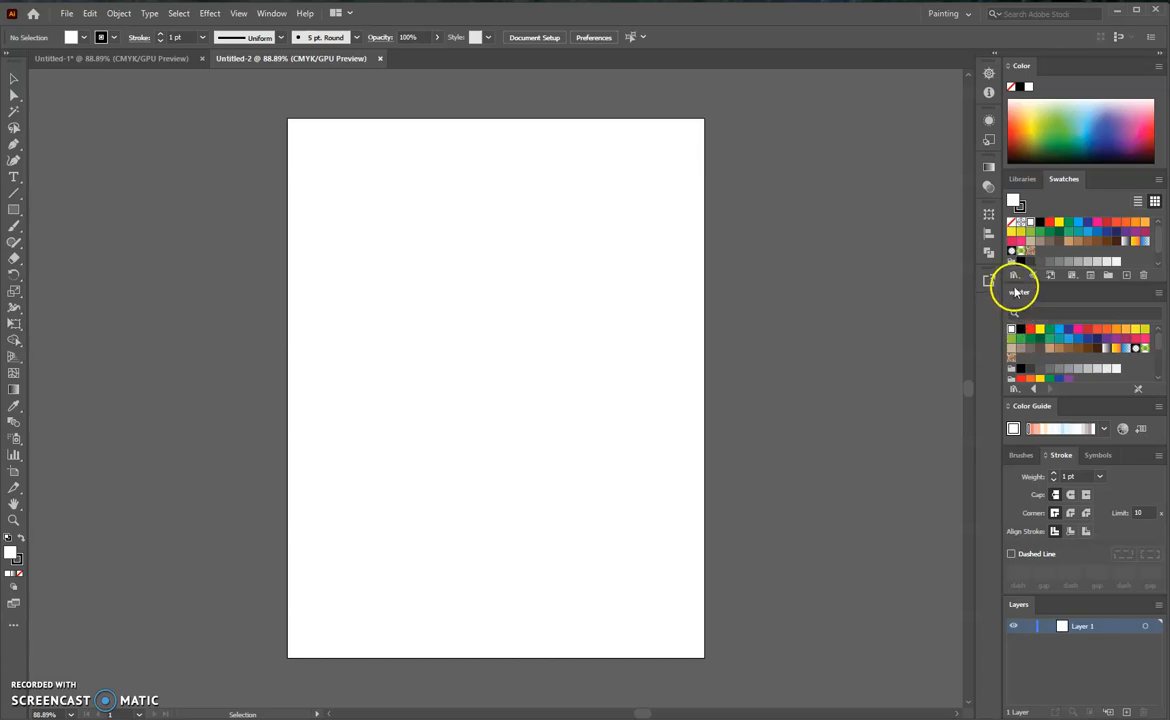
pyautogui.scroll(-4, 1071, 360)
pyautogui.scroll(-3, 1085, 362)
pyautogui.scroll(-3, 1094, 364)
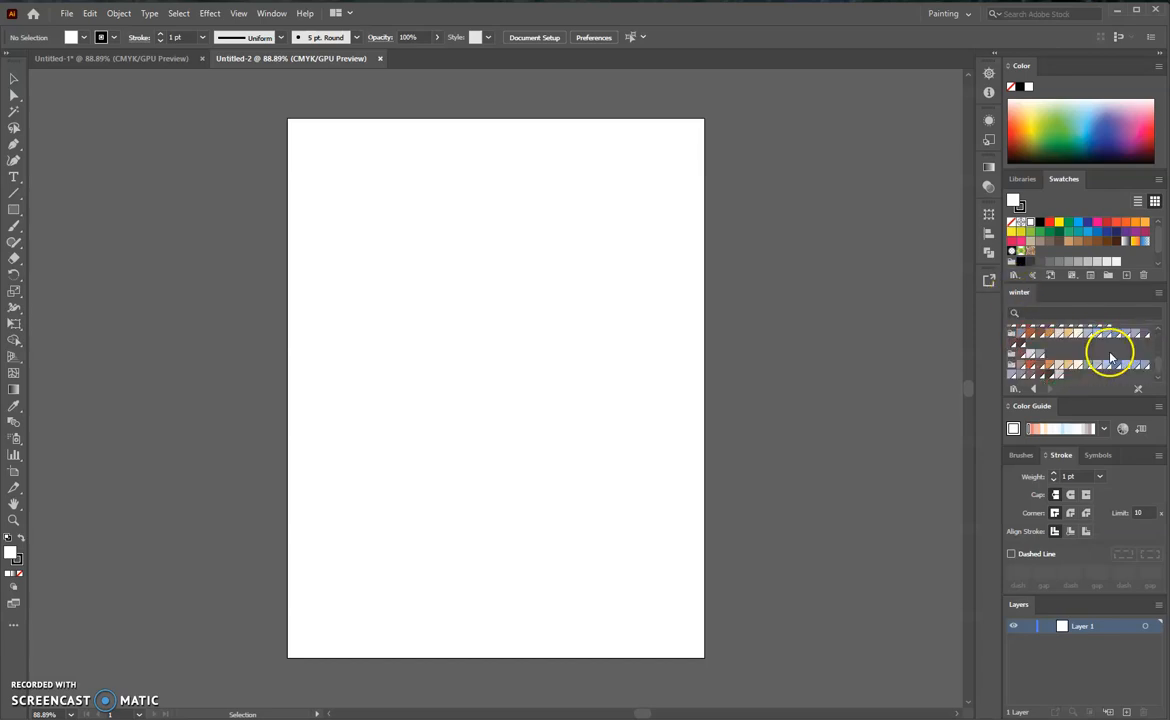
pyautogui.scroll(10, 1092, 365)
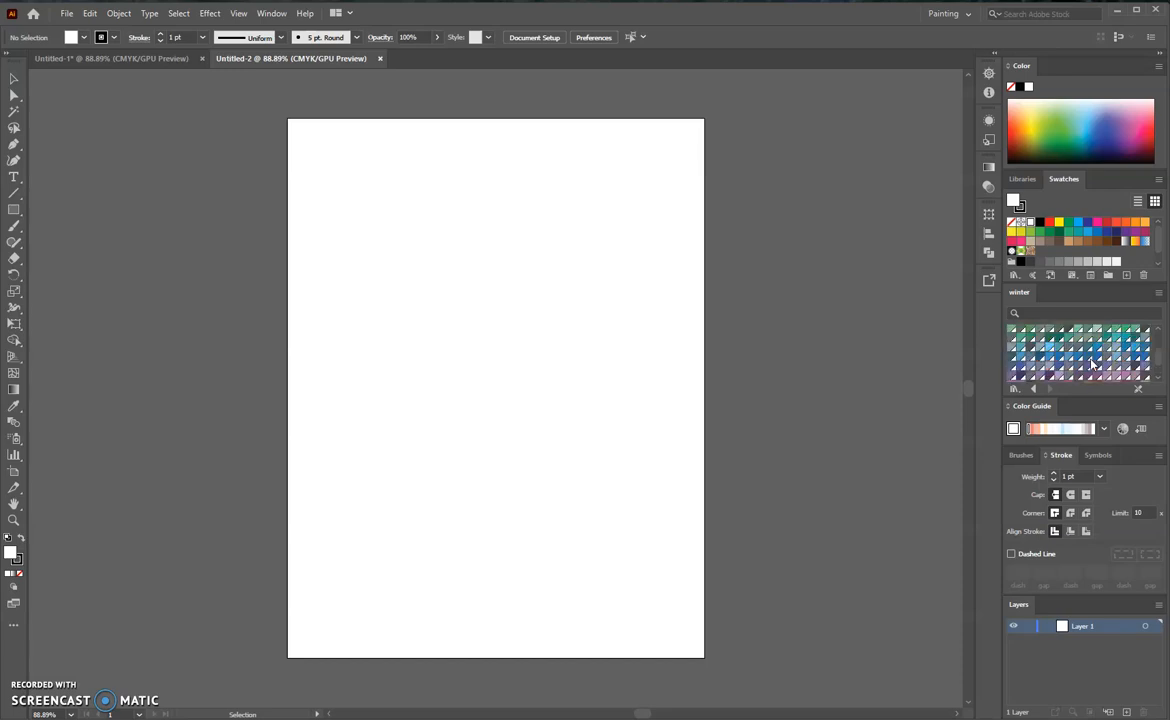